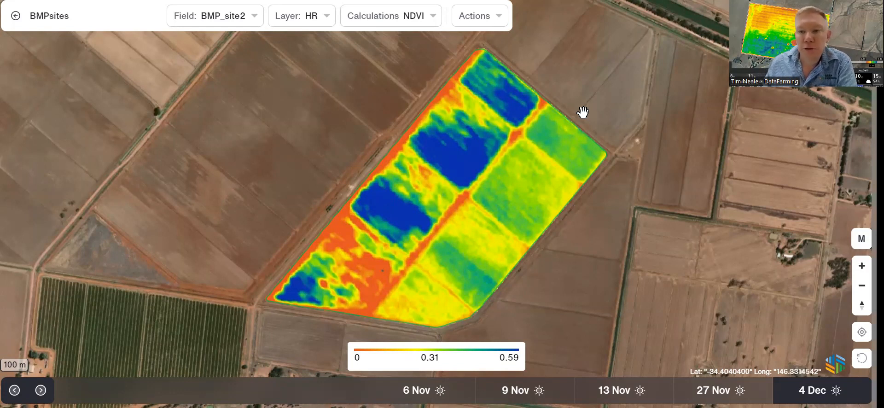
{"action": "left_click", "coordinate": [292, 19]}
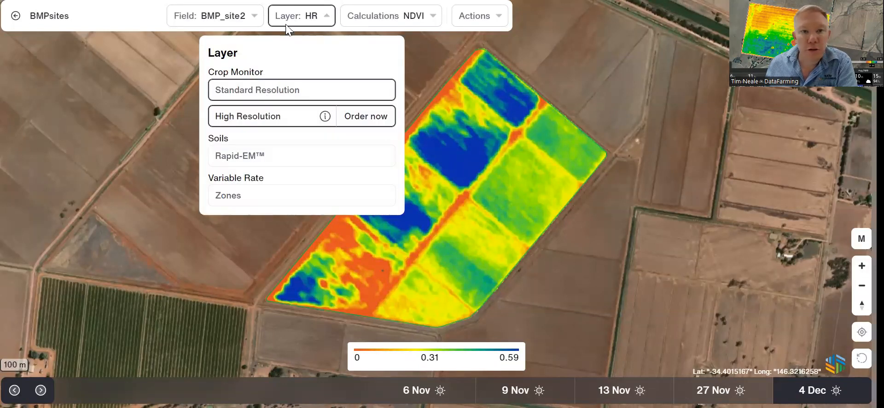
{"action": "left_click", "coordinate": [289, 21]}
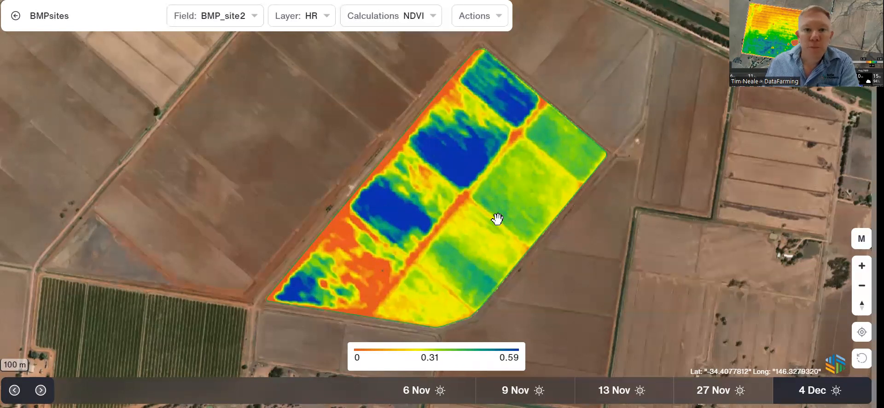
Start zone creation for the BMP_site2 field
{"action": "left_click", "coordinate": [483, 24]}
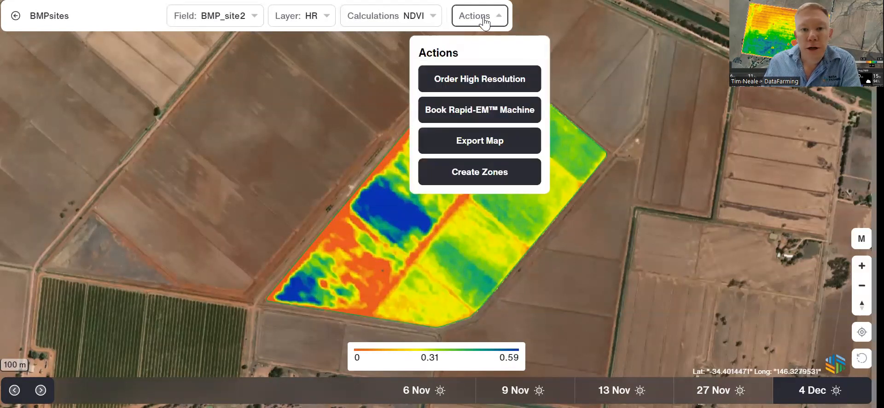
{"action": "left_click", "coordinate": [482, 176]}
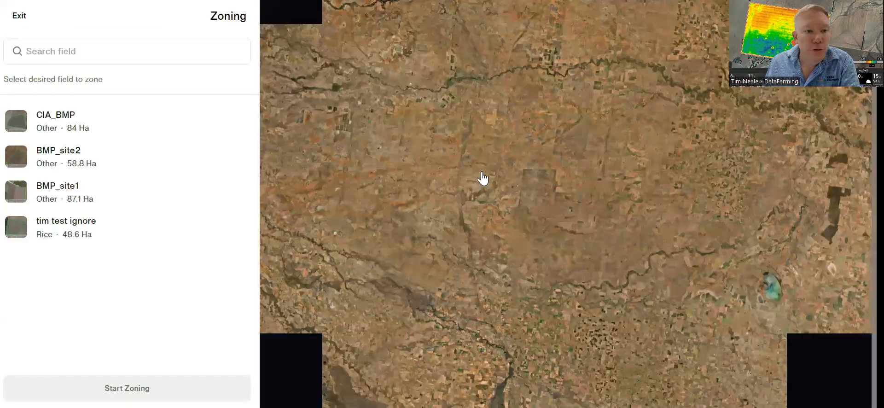
{"action": "left_click", "coordinate": [69, 172]}
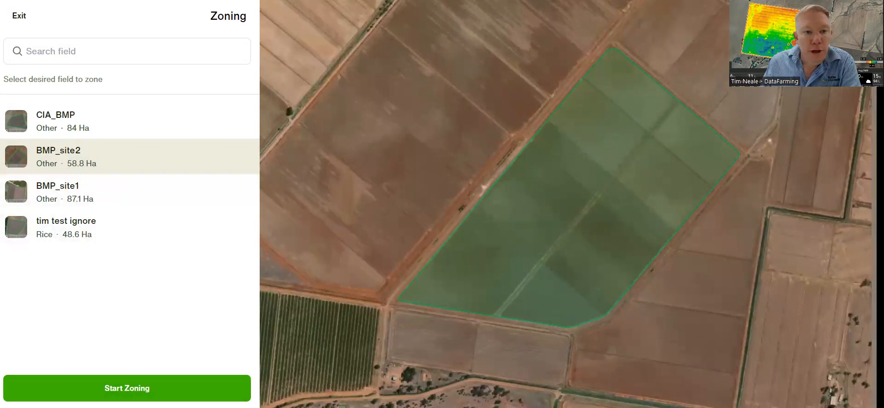
{"action": "left_click", "coordinate": [134, 388]}
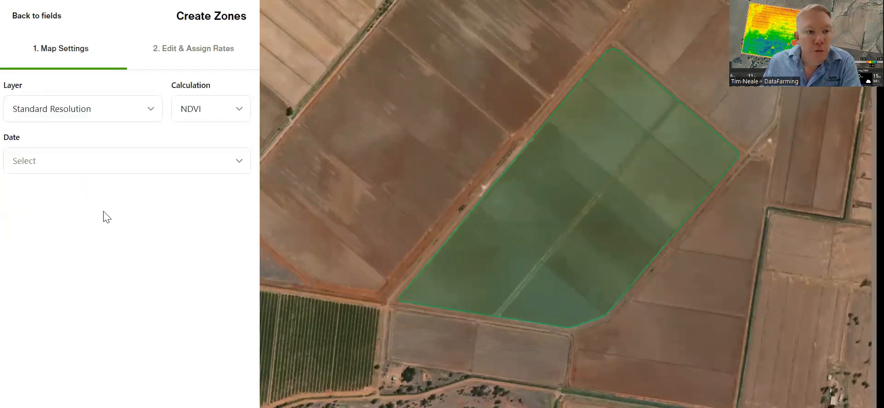
Base the zones on the High Resolution layer with the NDVI calculation, using the Dec 4, 2023 image
{"action": "left_click", "coordinate": [98, 104]}
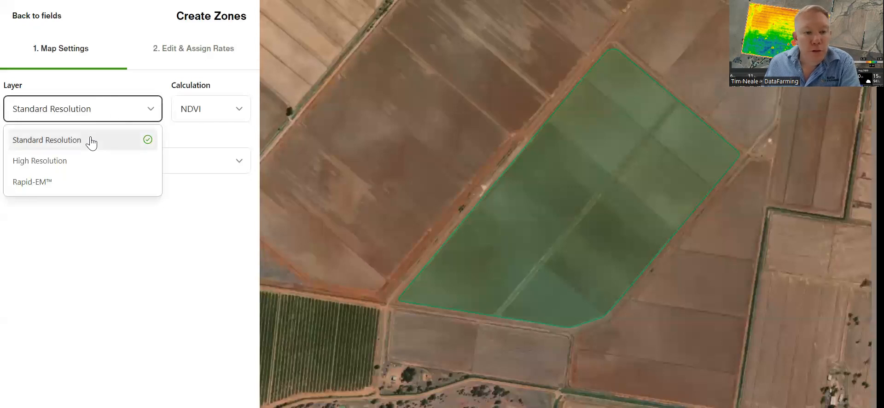
{"action": "left_click", "coordinate": [77, 162]}
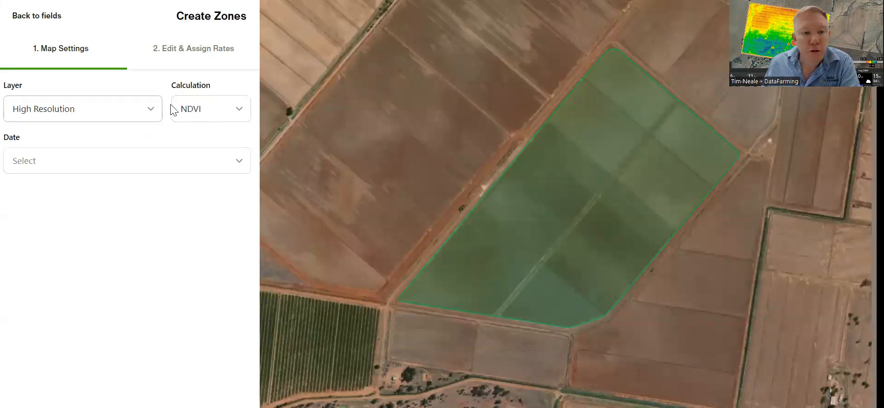
{"action": "left_click", "coordinate": [189, 108]}
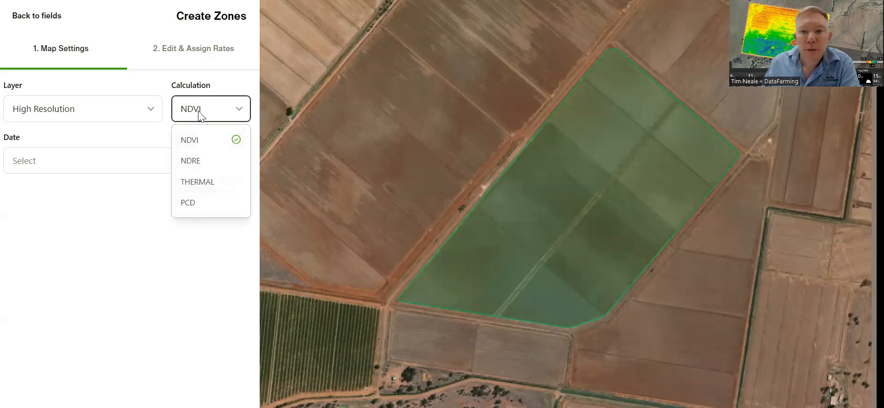
{"action": "left_click", "coordinate": [191, 141]}
{"action": "left_click", "coordinate": [114, 164]}
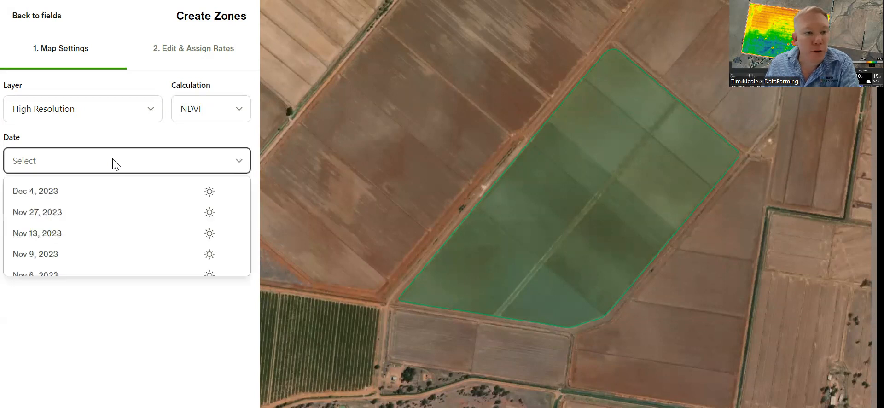
{"action": "left_click", "coordinate": [98, 193]}
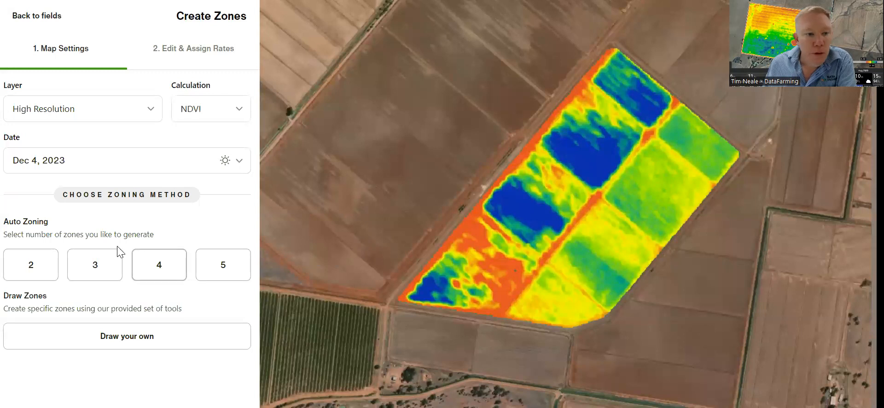
Auto-generate 3 zones at a 100m output scale and proceed to editing and rate assignment
{"action": "left_click", "coordinate": [102, 270]}
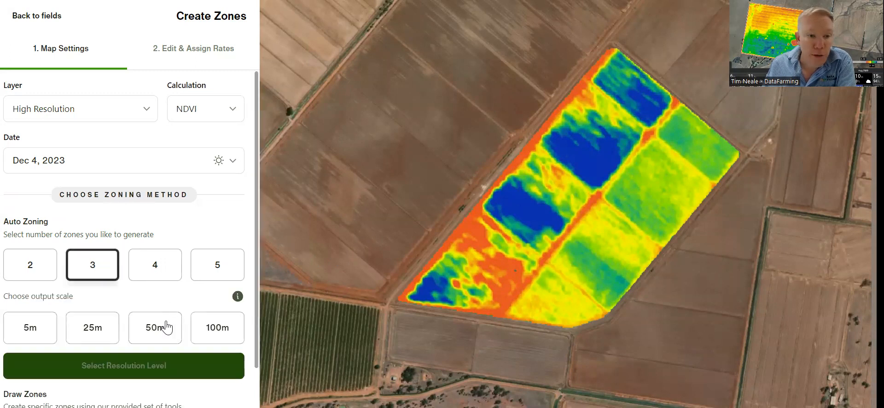
{"action": "left_click", "coordinate": [218, 336]}
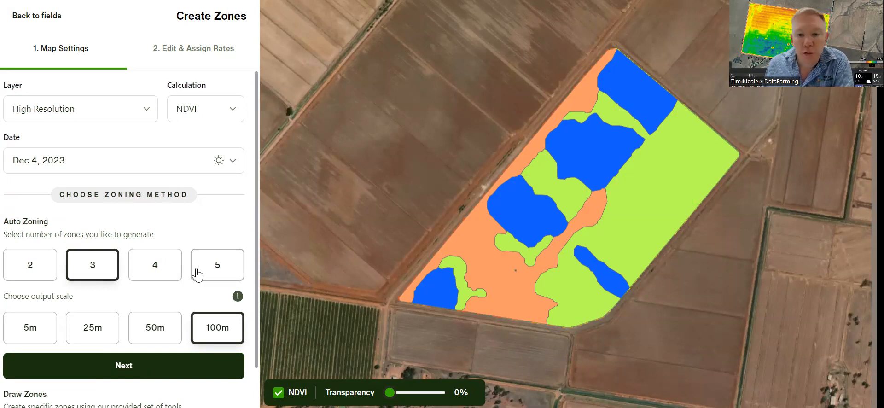
{"action": "left_click", "coordinate": [138, 372]}
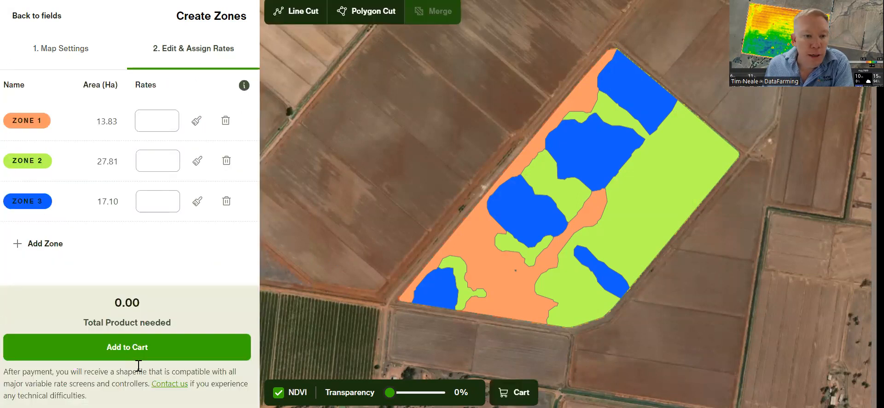
Assign rates of 100 to Zone 1, 80 to Zone 2 and 60 to Zone 3, and check the total product needed
{"action": "left_click", "coordinate": [150, 121]}
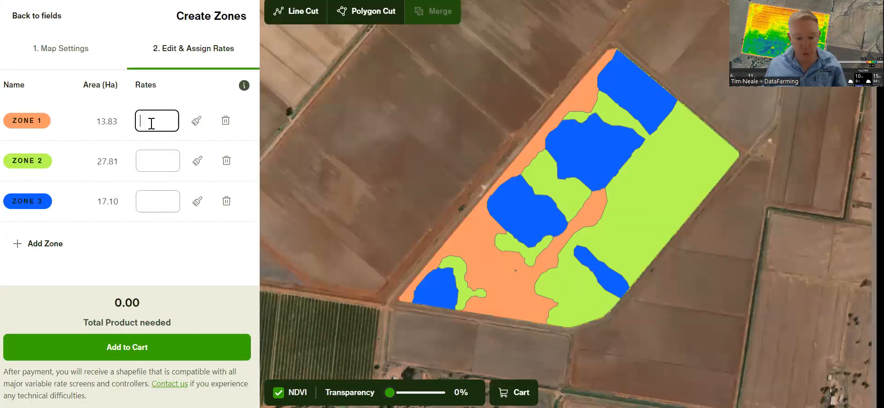
{"action": "type", "text": "100"}
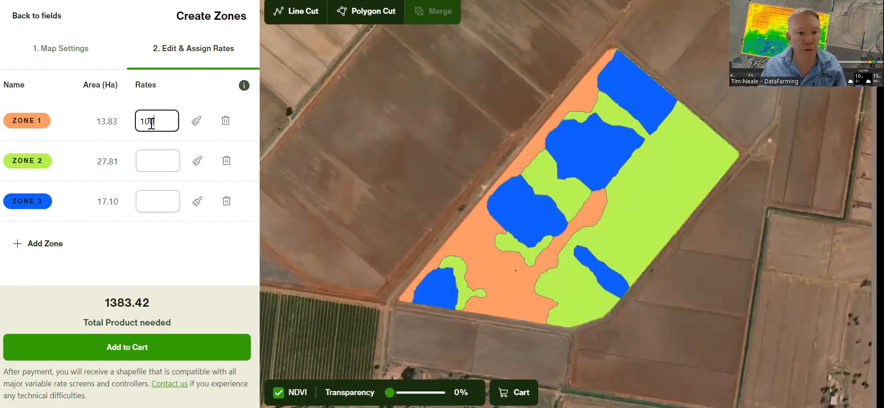
{"action": "left_click", "coordinate": [162, 162]}
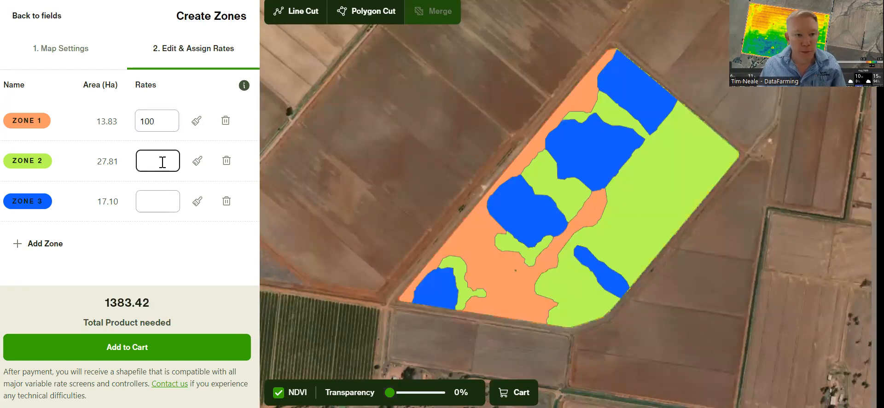
{"action": "type", "text": "80"}
{"action": "left_click", "coordinate": [163, 201]}
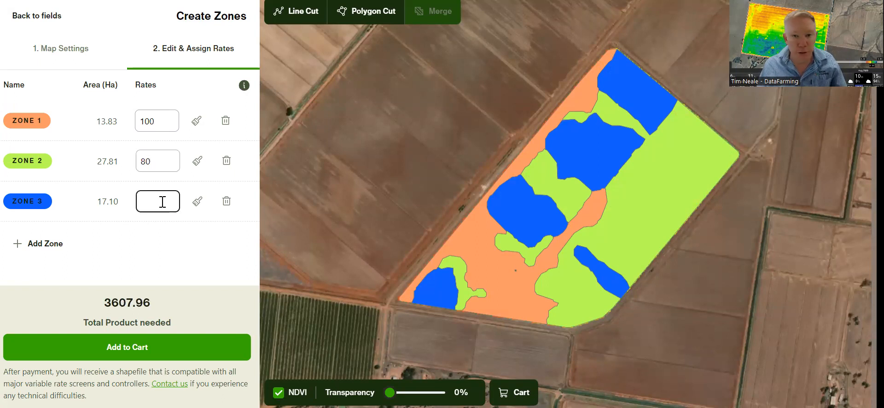
{"action": "type", "text": "60"}
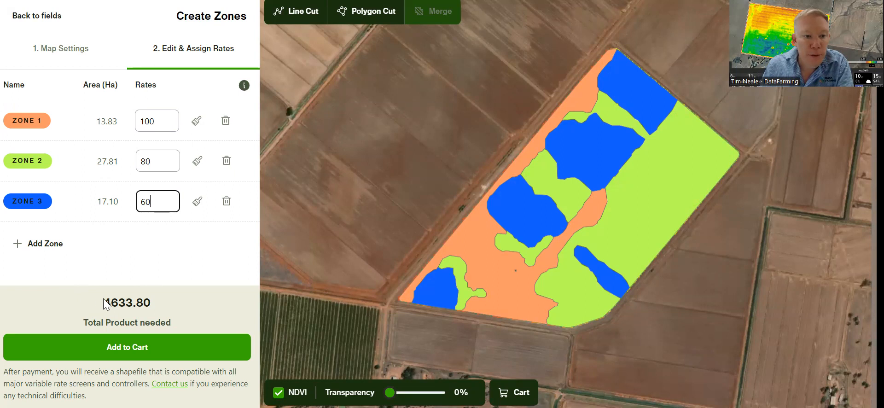
{"action": "left_click_drag", "start_coordinate": [107, 302], "coordinate": [133, 302]}
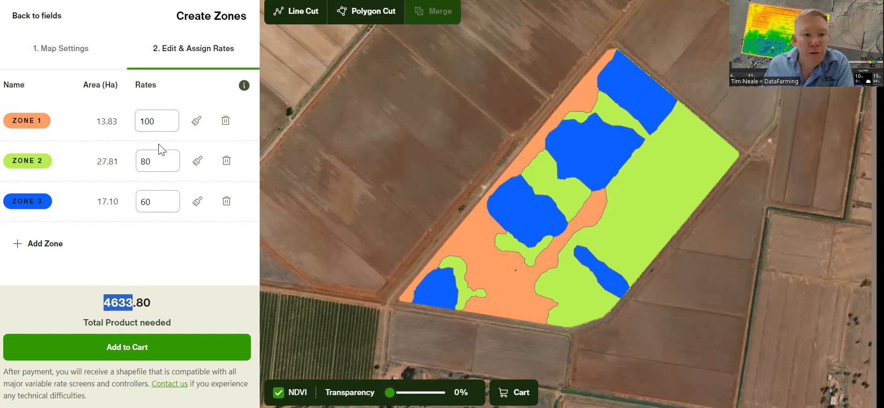
Reassign the two small green patches beside the southwestern and middle blue areas to Zone 3
{"action": "left_click", "coordinate": [197, 203]}
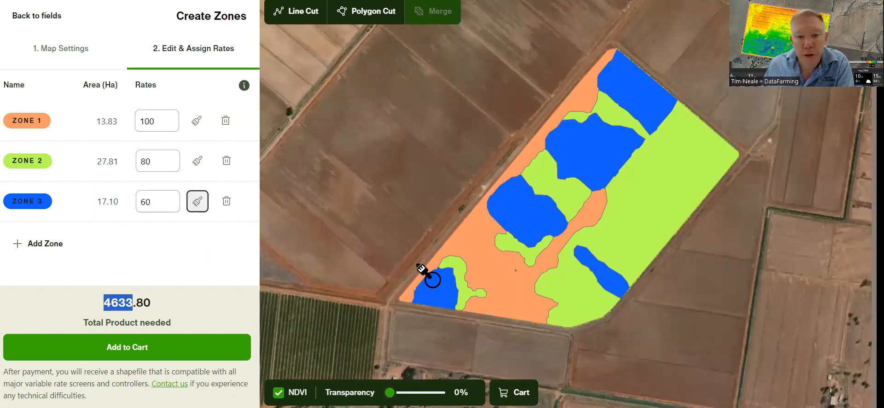
{"action": "left_click", "coordinate": [474, 281]}
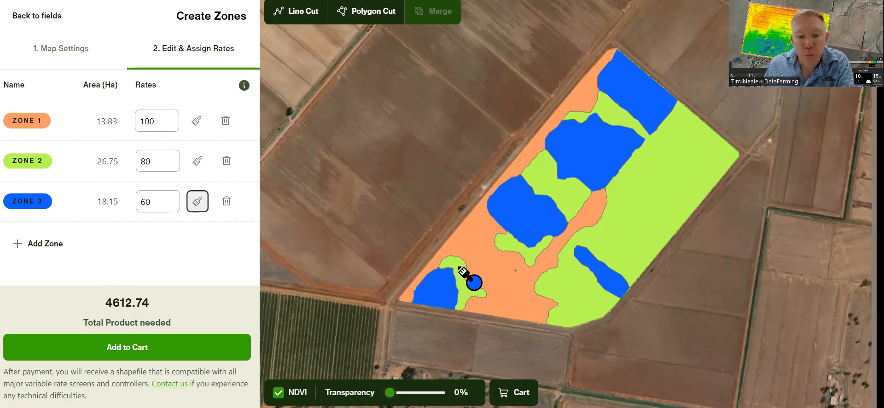
{"action": "left_click", "coordinate": [543, 262]}
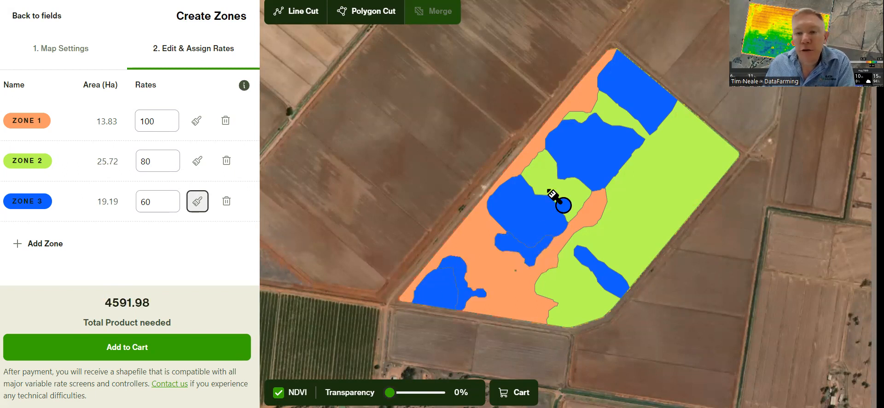
Try assigning the large eastern green area to Zone 3, return it to Zone 2, and check the total product needed
{"action": "left_click", "coordinate": [616, 122]}
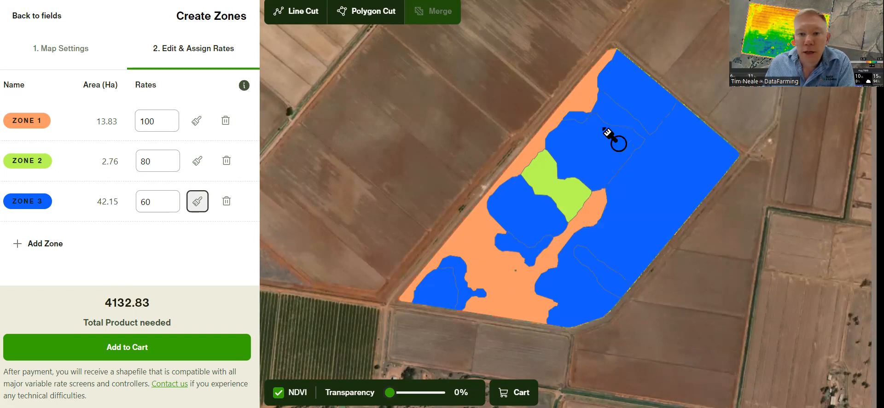
{"action": "left_click", "coordinate": [197, 169]}
{"action": "left_click", "coordinate": [673, 177]}
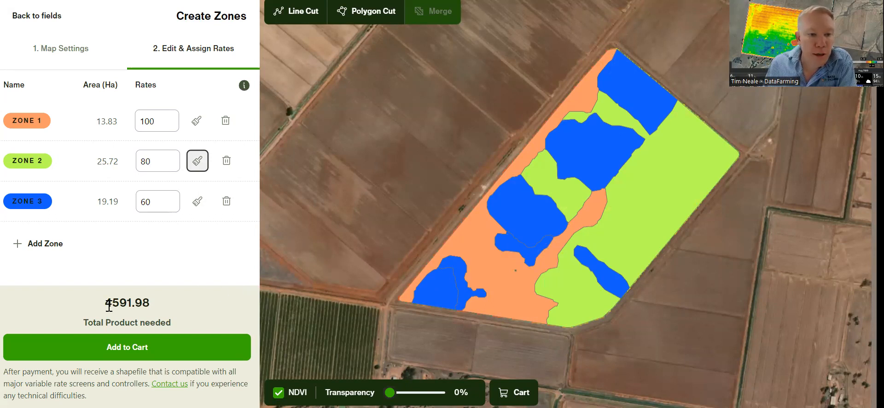
{"action": "left_click_drag", "start_coordinate": [104, 305], "coordinate": [167, 310]}
{"action": "left_click", "coordinate": [164, 279]}
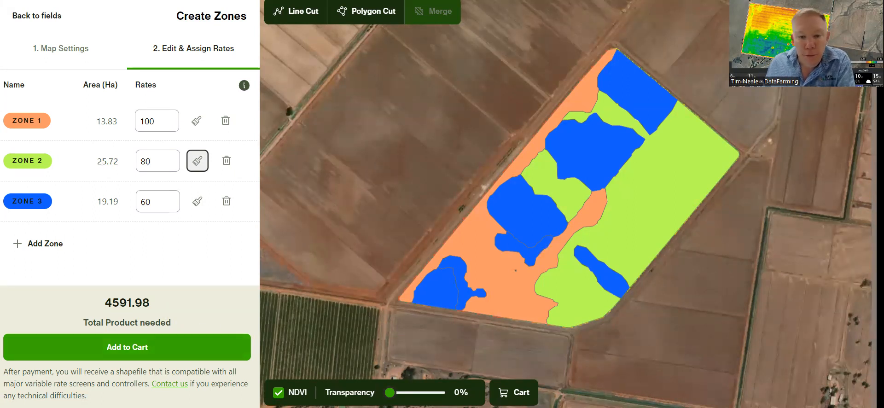
Compare the zones with the underlying NDVI image by raising the transparency to 84% and returning it to 0%
{"action": "left_click_drag", "start_coordinate": [389, 392], "coordinate": [426, 392]}
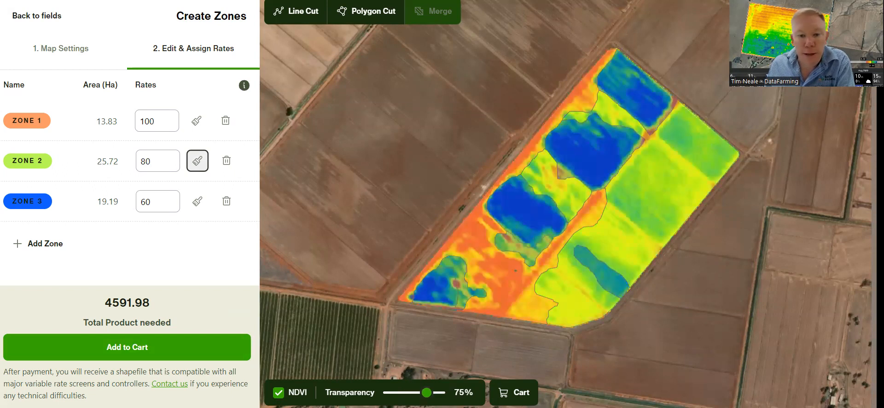
{"action": "left_click_drag", "start_coordinate": [426, 392], "coordinate": [431, 392]}
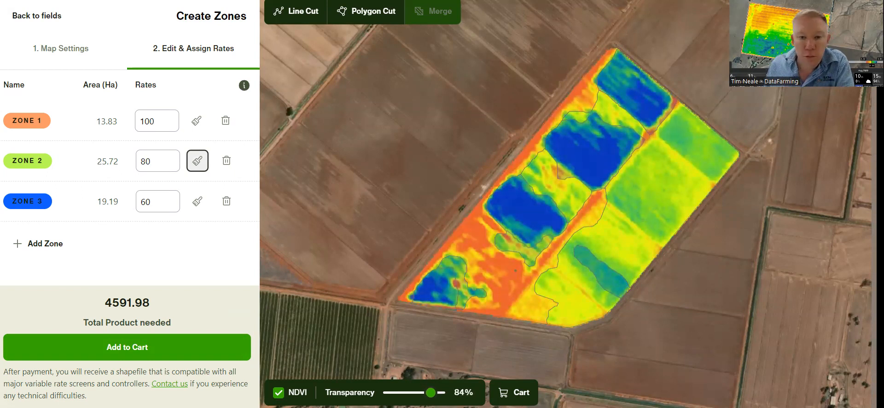
{"action": "left_click_drag", "start_coordinate": [431, 392], "coordinate": [389, 392]}
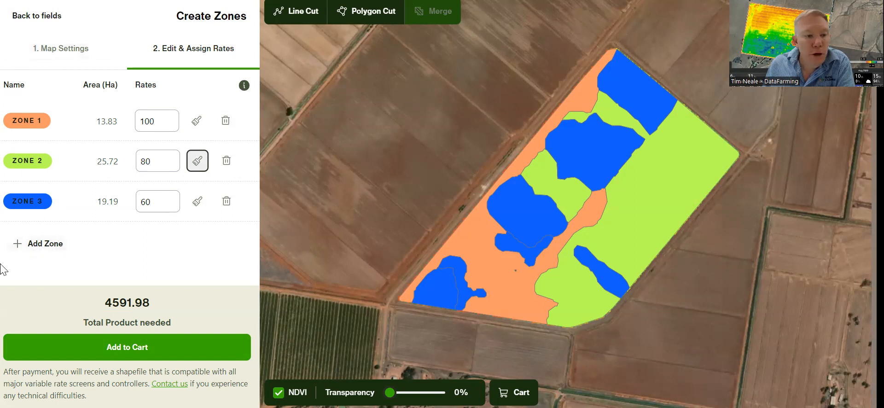
Add a fourth zone to the zone list
{"action": "left_click", "coordinate": [27, 243]}
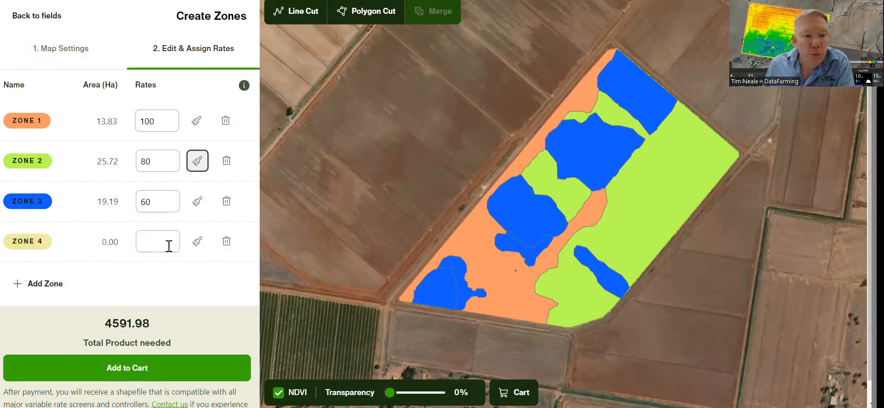
Return to the map settings and change the zoning method to drawing your own zones
{"action": "left_click", "coordinate": [55, 58]}
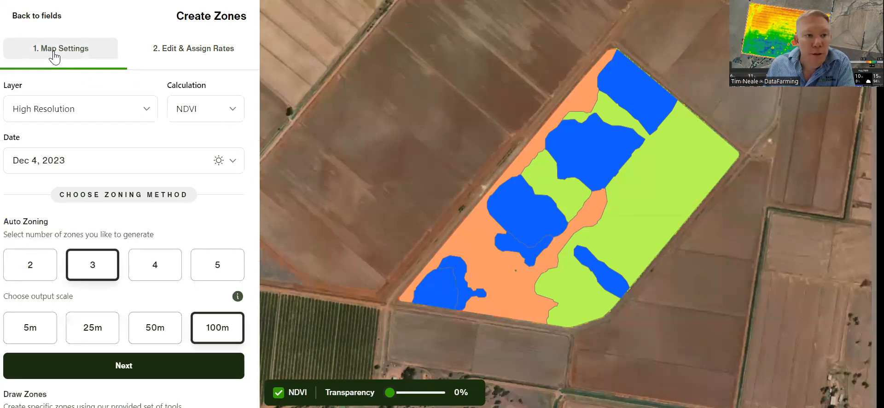
{"action": "scroll", "coordinate": [117, 299], "scroll_direction": "down", "scroll_amount": 2}
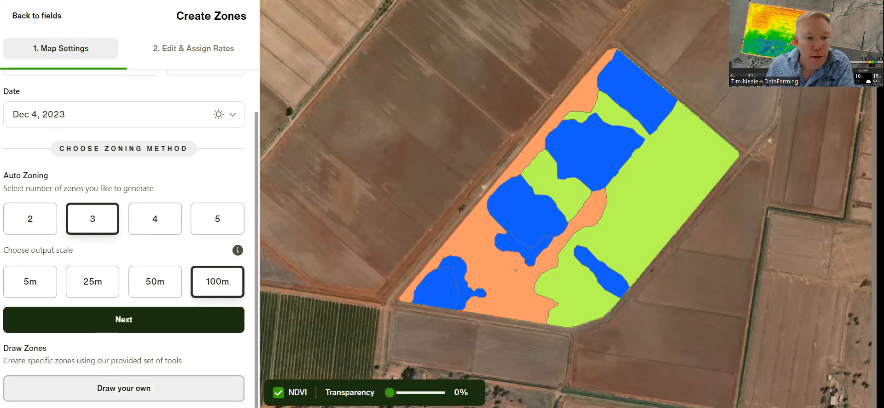
{"action": "left_click", "coordinate": [123, 388]}
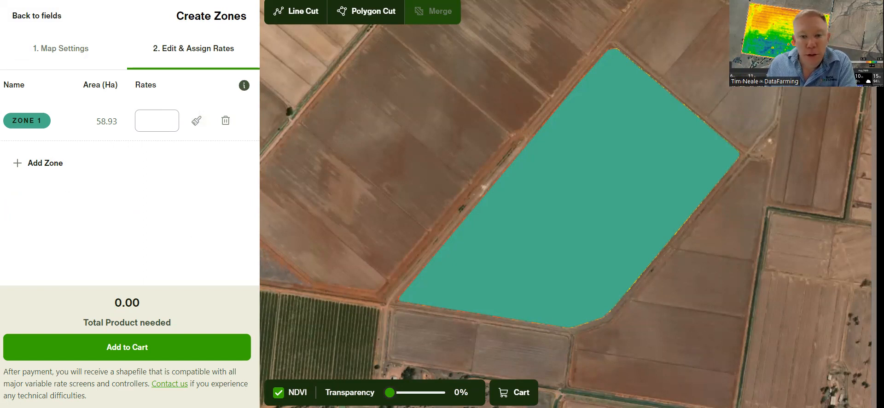
Set the zone transparency to 51% over the NDVI image and add a second zone
{"action": "left_click_drag", "start_coordinate": [389, 392], "coordinate": [414, 392]}
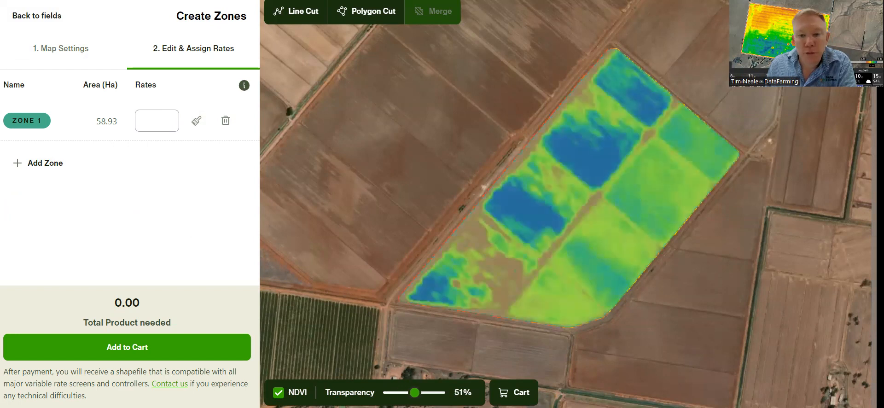
{"action": "left_click", "coordinate": [15, 164]}
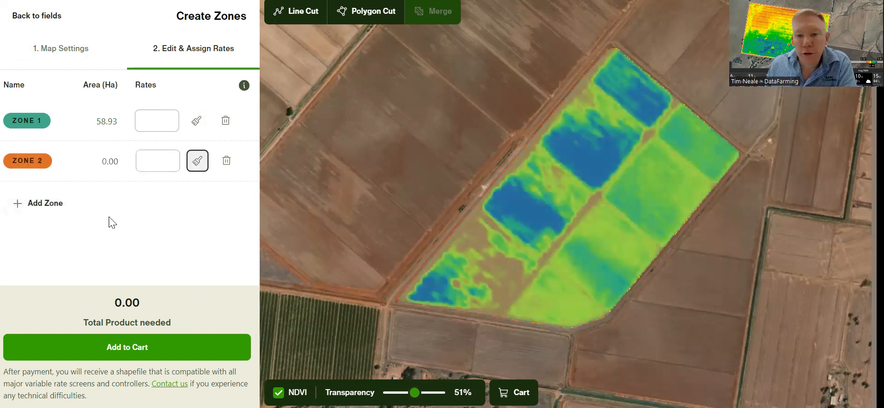
Add a third and a fourth zone and set the transparency over the NDVI image to 33%
{"action": "left_click", "coordinate": [24, 206]}
{"action": "left_click", "coordinate": [22, 245]}
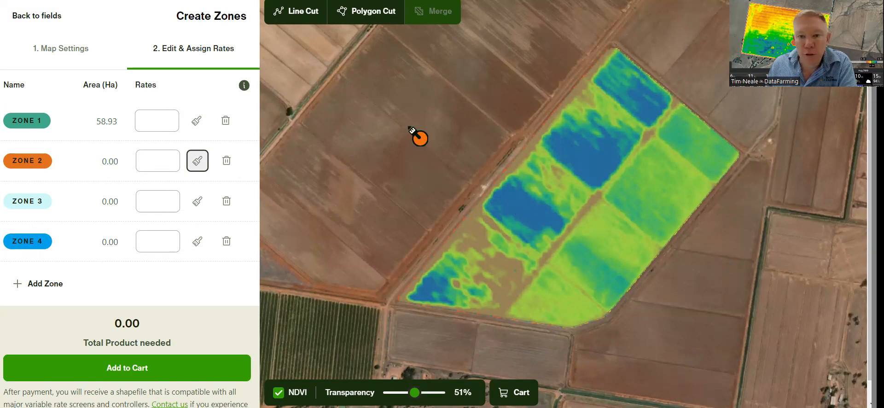
{"action": "left_click_drag", "start_coordinate": [414, 392], "coordinate": [405, 392]}
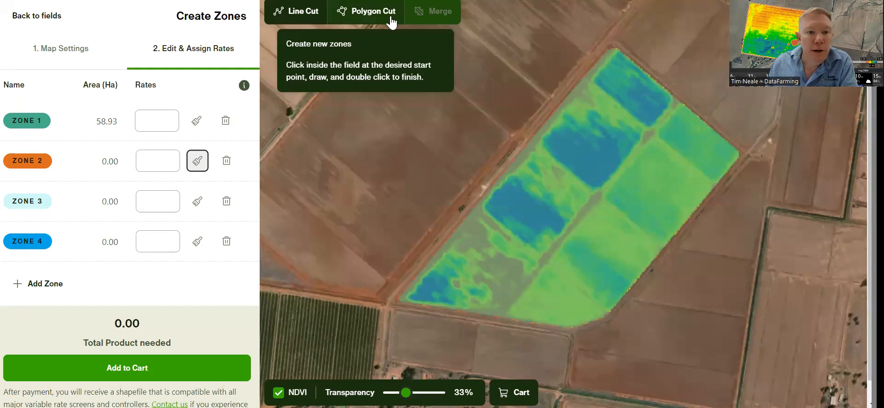
Cut out a four-cornered polygon around the dark blue patch just southwest of the field's middle
{"action": "left_click", "coordinate": [350, 12]}
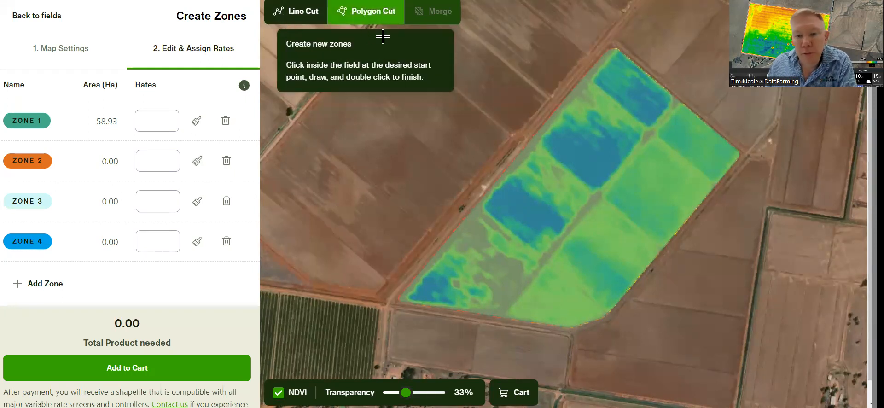
{"action": "left_click", "coordinate": [511, 174]}
{"action": "left_click", "coordinate": [566, 224]}
{"action": "left_click", "coordinate": [540, 251]}
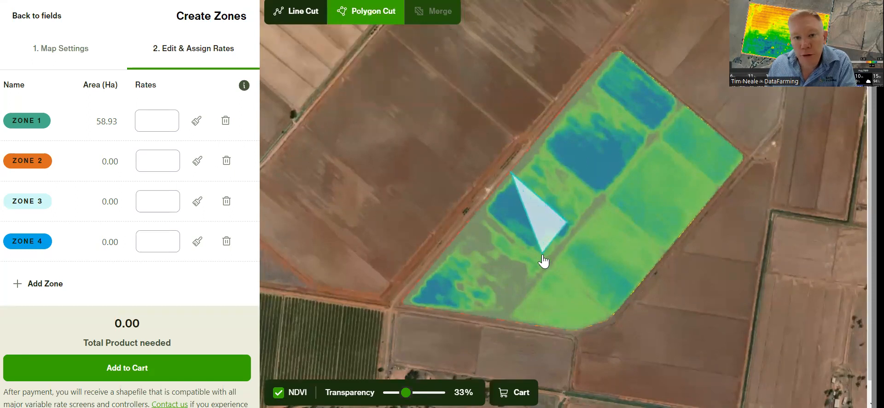
{"action": "double_click", "coordinate": [489, 221]}
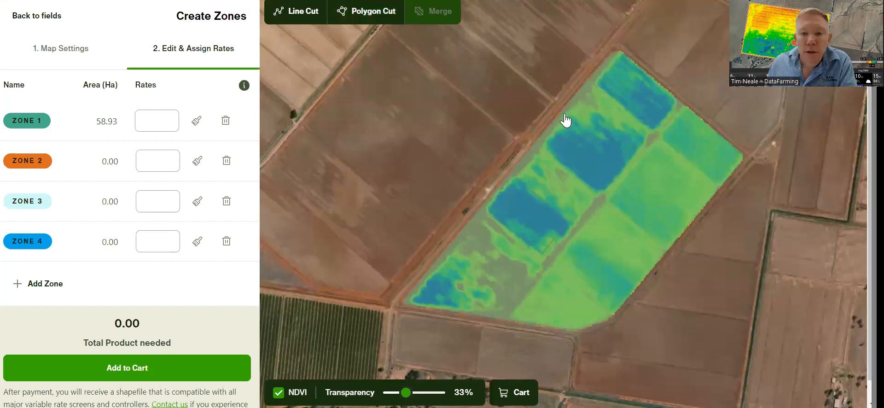
Cut out a polygon around the large dark blue patch in the northwestern half of the field
{"action": "left_click", "coordinate": [347, 10]}
{"action": "left_click", "coordinate": [555, 139]}
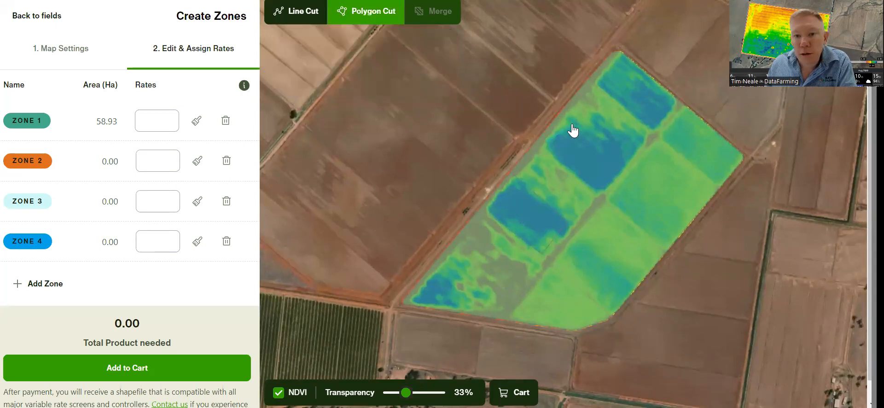
{"action": "left_click", "coordinate": [572, 125]}
{"action": "left_click", "coordinate": [645, 135]}
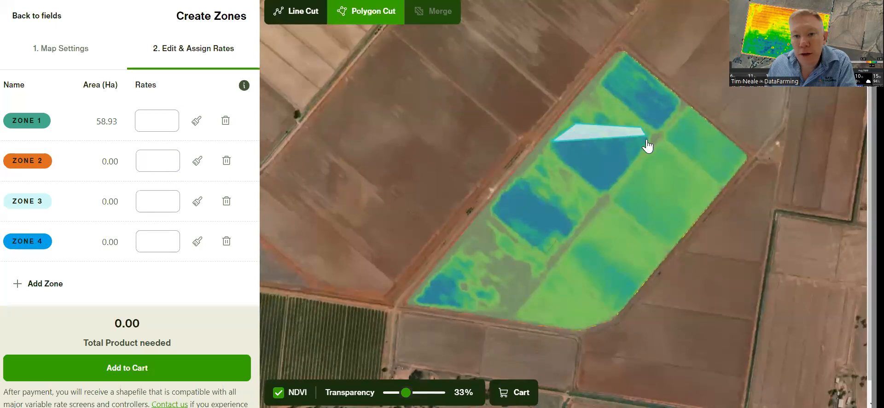
{"action": "left_click", "coordinate": [605, 191]}
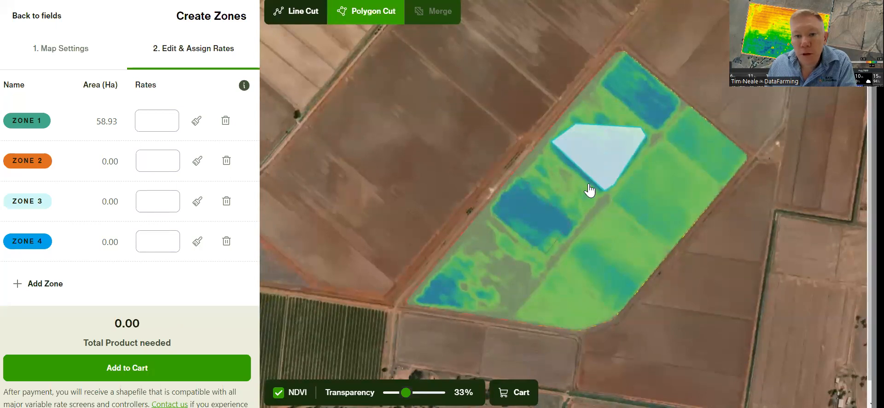
{"action": "double_click", "coordinate": [562, 159]}
Set the transparency to 60% and split off the field's northern corner block with a line cut along its southern and eastern edges
{"action": "mouse_move", "coordinate": [405, 392]}
{"action": "left_mouse_down"}
{"action": "mouse_move", "coordinate": [418, 392]}
{"action": "mouse_move", "coordinate": [396, 392]}
{"action": "mouse_move", "coordinate": [419, 392]}
{"action": "left_mouse_up"}
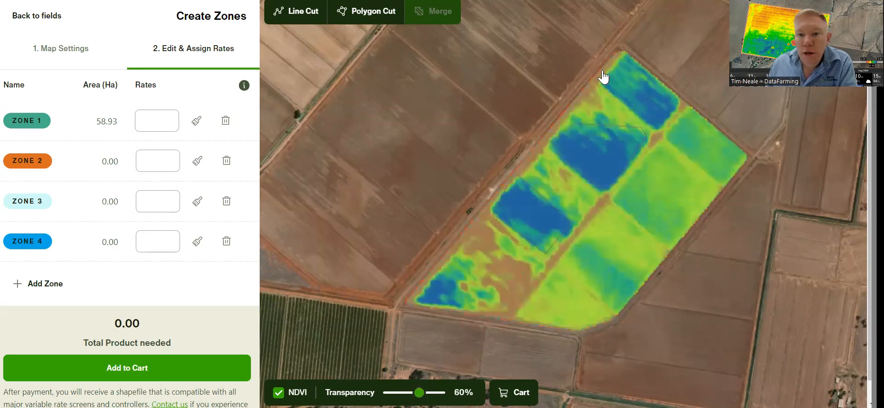
{"action": "left_click", "coordinate": [308, 10]}
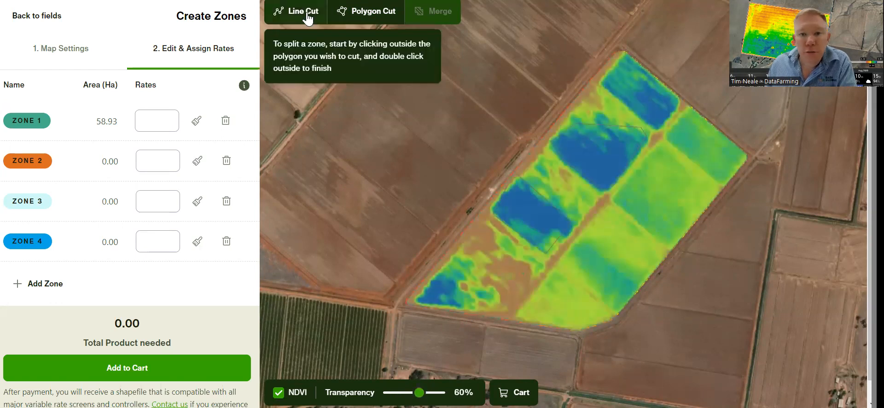
{"action": "left_click", "coordinate": [577, 69]}
{"action": "left_click", "coordinate": [659, 134]}
{"action": "left_click", "coordinate": [679, 102]}
{"action": "double_click", "coordinate": [686, 96]}
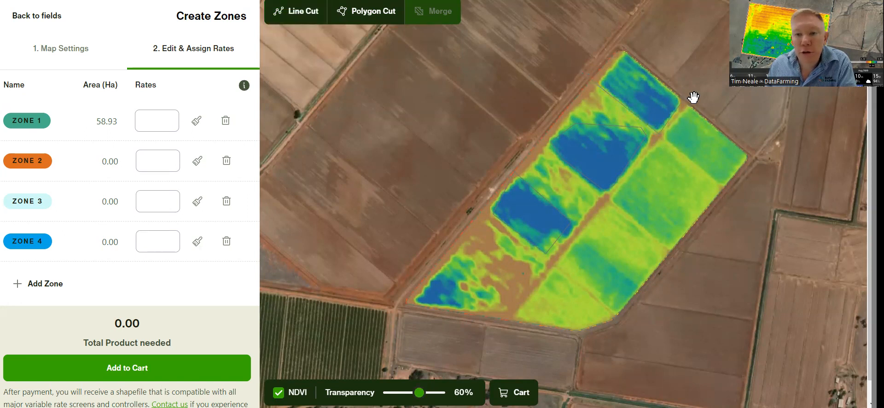
Split the field lengthwise with a line cut along the central track, and set the transparency to 0%
{"action": "left_click", "coordinate": [694, 102]}
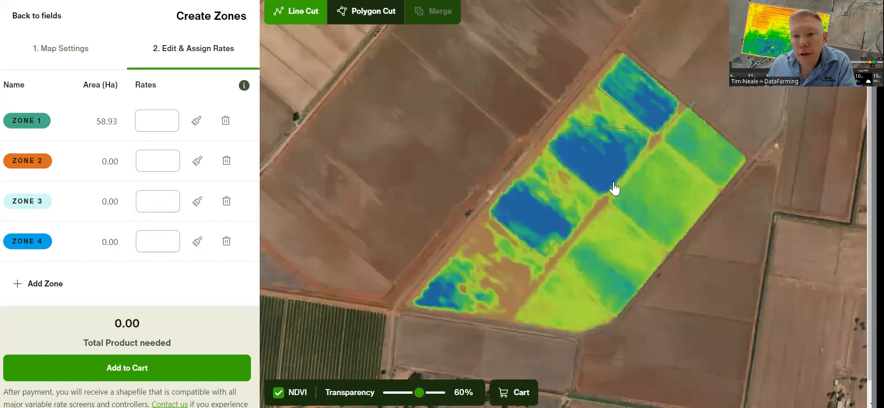
{"action": "double_click", "coordinate": [494, 342]}
{"action": "left_click_drag", "start_coordinate": [419, 393], "coordinate": [389, 392]}
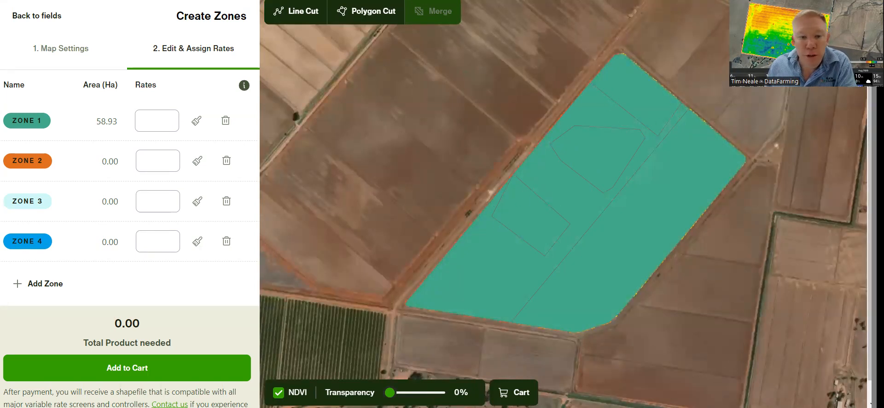
Set the transparency to 60% and separate the triangular southwestern corner of the field with a line cut
{"action": "left_click", "coordinate": [295, 10]}
{"action": "left_click_drag", "start_coordinate": [392, 389], "coordinate": [419, 389]}
{"action": "left_click", "coordinate": [448, 229]}
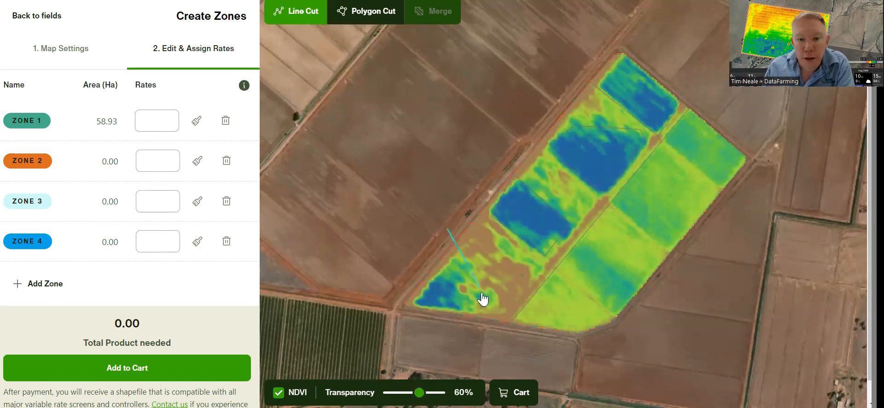
{"action": "double_click", "coordinate": [506, 331]}
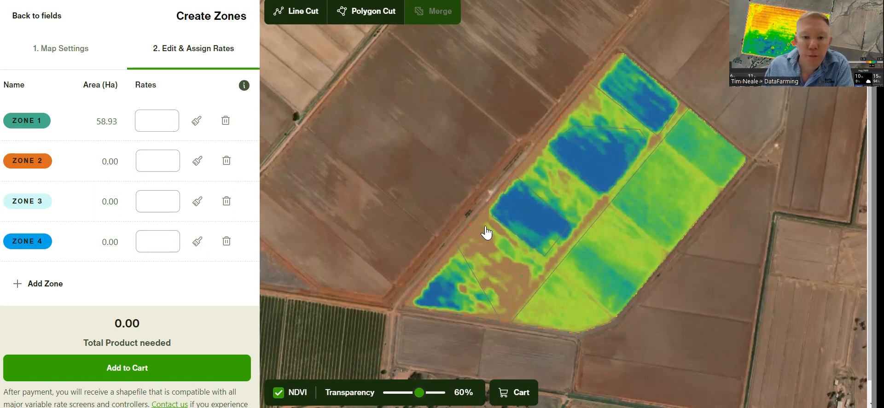
Try to make a second line cut along the northwestern side of the central track
{"action": "left_click", "coordinate": [287, 18]}
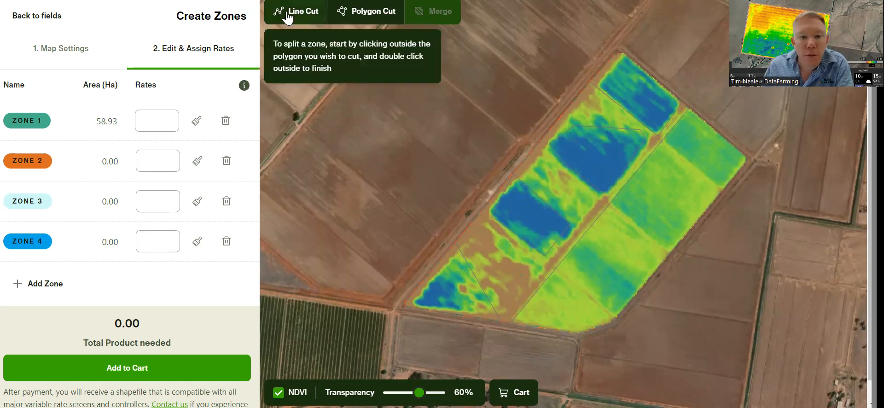
{"action": "left_click", "coordinate": [294, 14]}
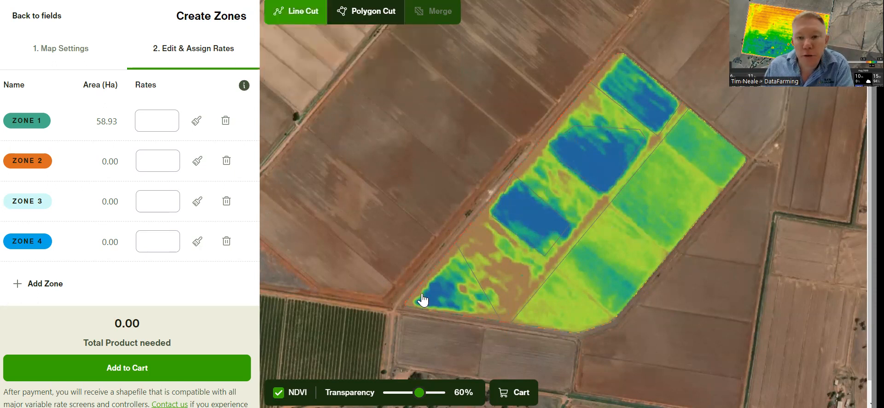
{"action": "left_click", "coordinate": [486, 330]}
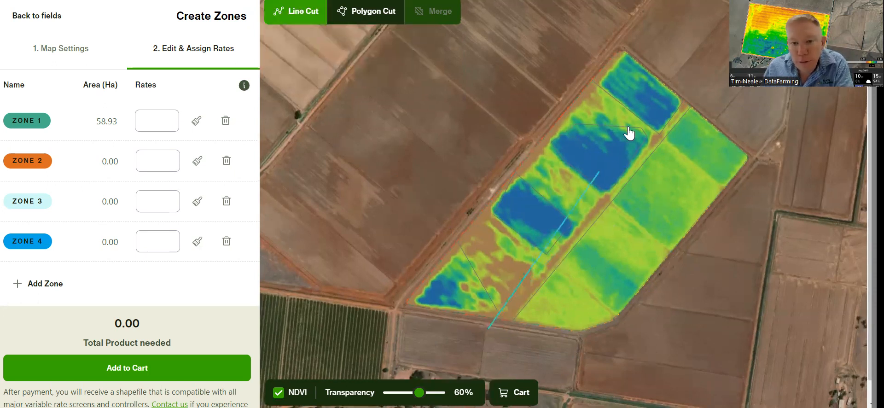
{"action": "left_click", "coordinate": [692, 94]}
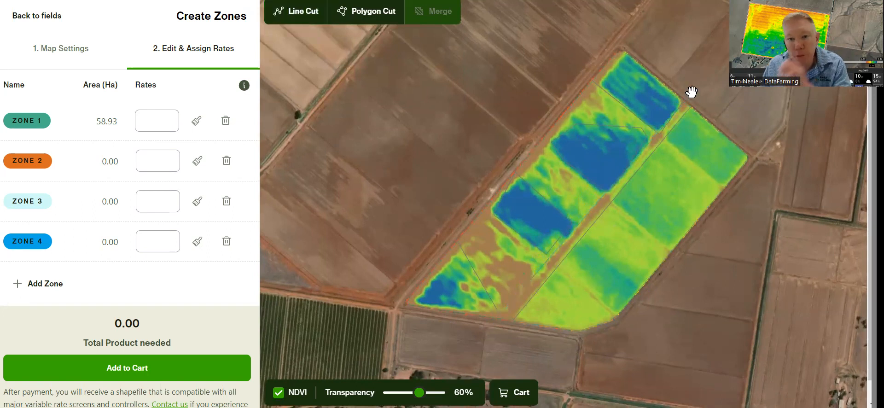
Set the transparency to 0% and make a line cut parallel to the central track's existing cut, separating a narrow strip
{"action": "left_click_drag", "start_coordinate": [416, 388], "coordinate": [389, 391]}
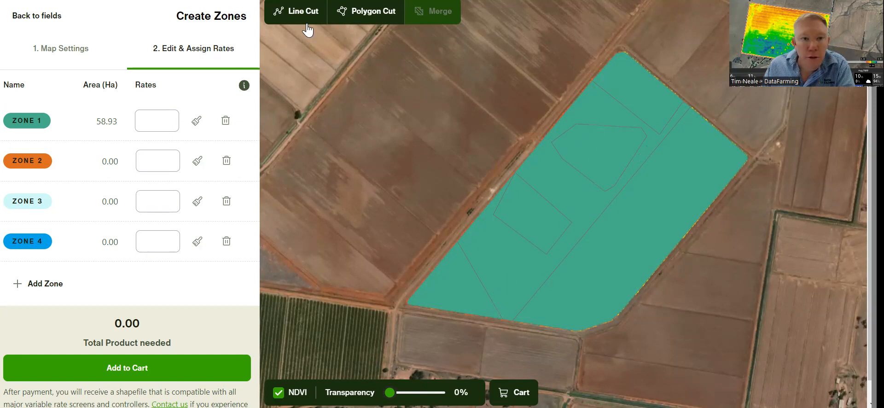
{"action": "left_click", "coordinate": [297, 12]}
{"action": "left_click", "coordinate": [502, 323]}
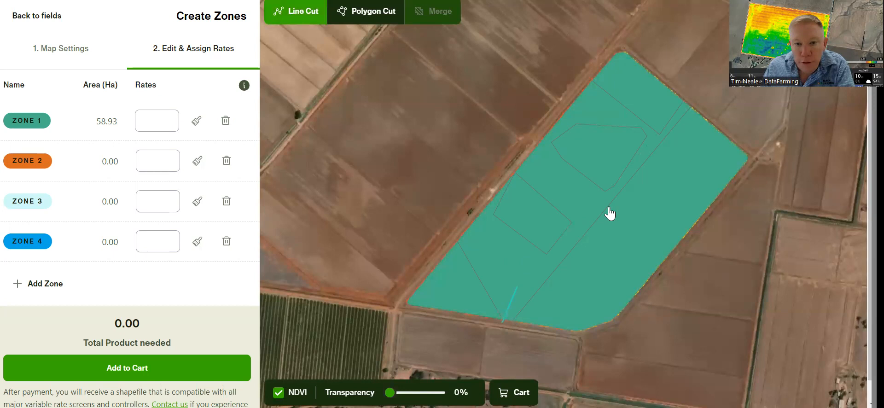
{"action": "left_click", "coordinate": [660, 134]}
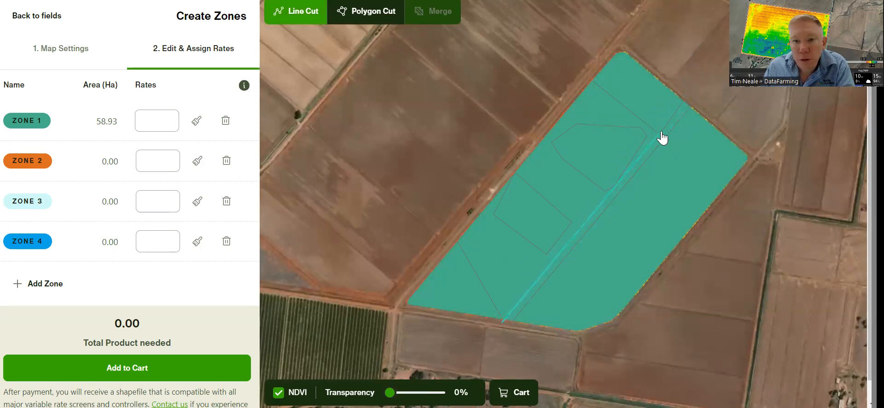
{"action": "left_click", "coordinate": [697, 89]}
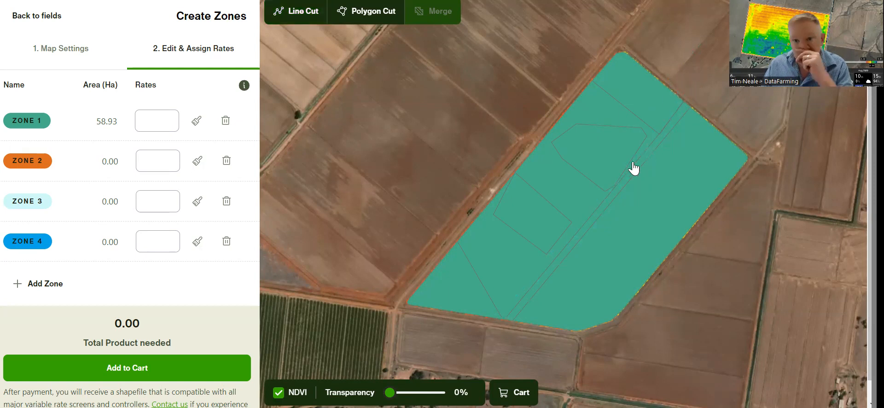
Set the rate of Zone 1 to 0 and activate its paint brush
{"action": "left_click", "coordinate": [144, 121]}
{"action": "type", "text": "0"}
{"action": "left_click", "coordinate": [196, 121]}
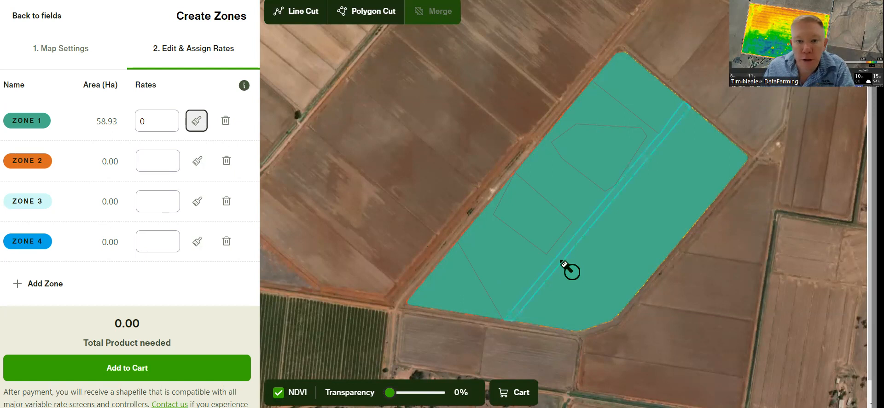
Set the Zone 2 rate to 50 and paint the area around the cut-out patches and the field's whole southeastern half with it
{"action": "left_click", "coordinate": [150, 160]}
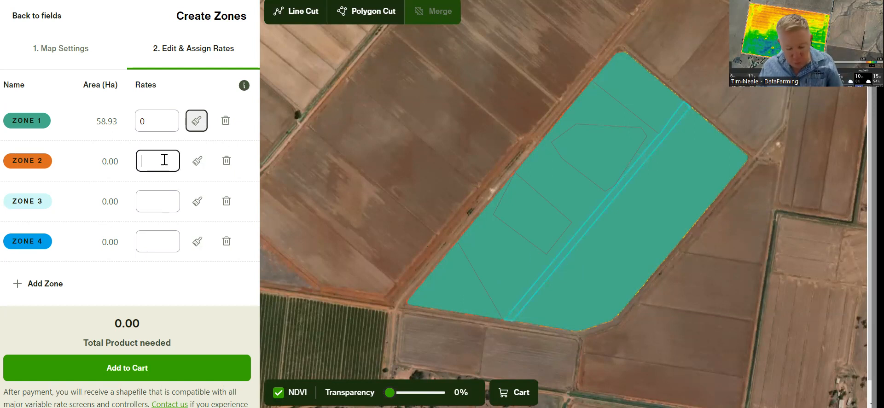
{"action": "type", "text": "50"}
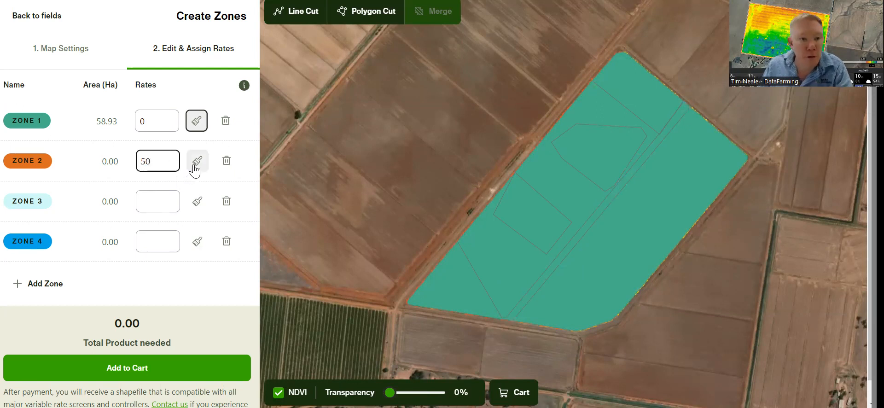
{"action": "left_click", "coordinate": [197, 161]}
{"action": "left_click", "coordinate": [506, 269]}
{"action": "left_click", "coordinate": [661, 238]}
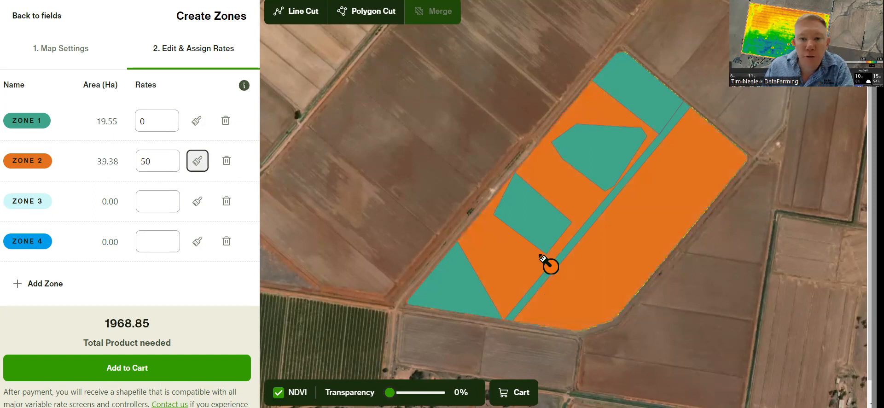
Set the Zone 3 rate to 80 and assign the field's northern corner block to it
{"action": "left_click", "coordinate": [195, 208]}
{"action": "left_click", "coordinate": [166, 205]}
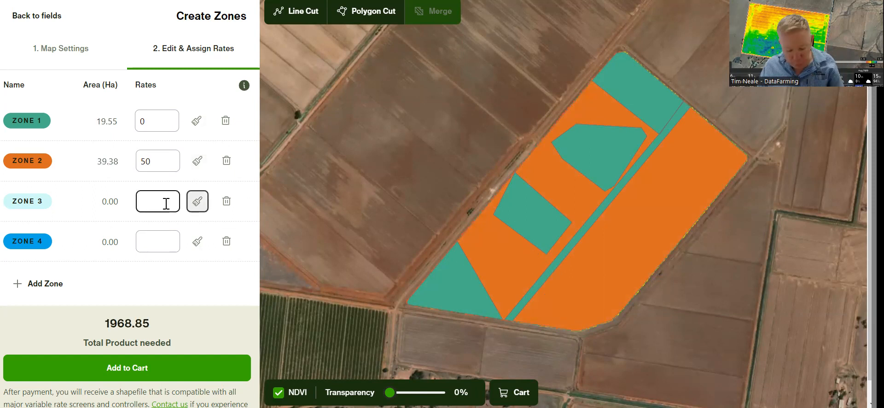
{"action": "type", "text": "80"}
{"action": "left_click", "coordinate": [658, 98]}
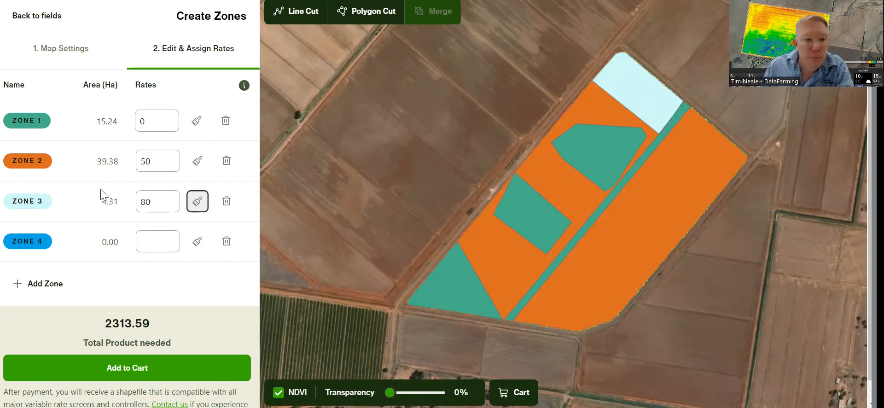
Set the Zone 4 rate to 100 and assign the triangular southwestern corner to it
{"action": "left_click", "coordinate": [160, 246]}
{"action": "type", "text": "100"}
{"action": "left_click", "coordinate": [198, 241]}
{"action": "left_click", "coordinate": [454, 303]}
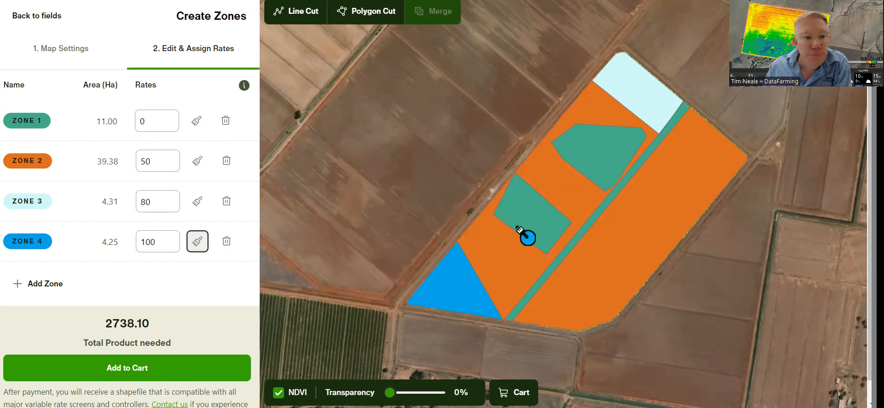
Assign the two cut-out polygons in the northwestern half of the field to Zone 3
{"action": "left_click", "coordinate": [200, 205]}
{"action": "left_click", "coordinate": [532, 214]}
{"action": "left_click", "coordinate": [601, 166]}
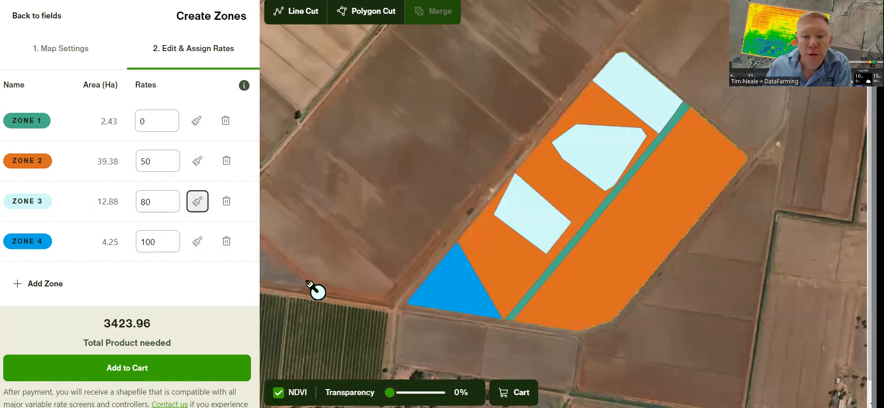
Examine the zone boundaries along the narrow central strip near the northern block up close
{"action": "mouse_move", "coordinate": [390, 392]}
{"action": "left_mouse_down"}
{"action": "mouse_move", "coordinate": [426, 392]}
{"action": "mouse_move", "coordinate": [390, 392]}
{"action": "left_mouse_up"}
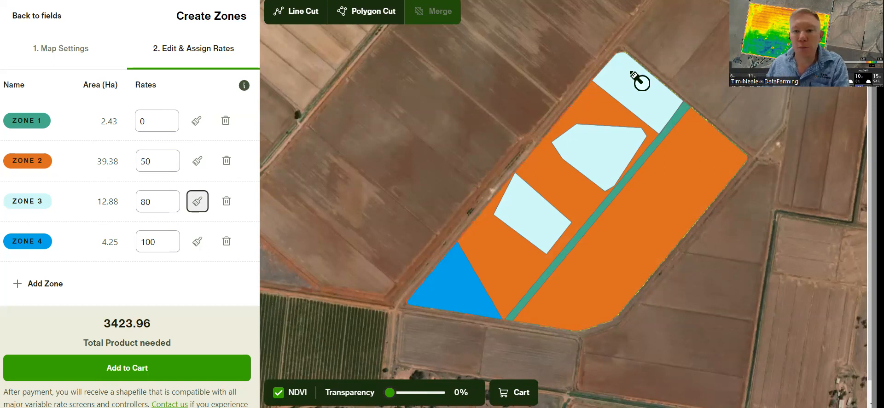
{"action": "scroll", "coordinate": [684, 135], "scroll_direction": "up", "scroll_amount": 2}
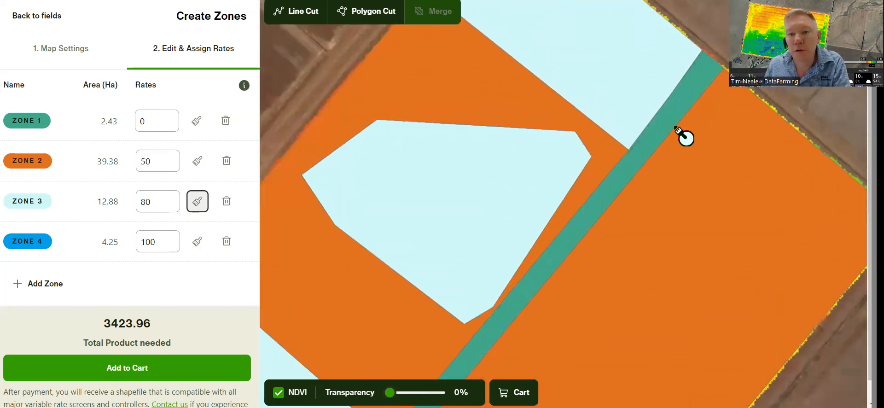
{"action": "scroll", "coordinate": [582, 156], "scroll_direction": "down", "scroll_amount": 1}
{"action": "scroll", "coordinate": [562, 189], "scroll_direction": "up", "scroll_amount": 4}
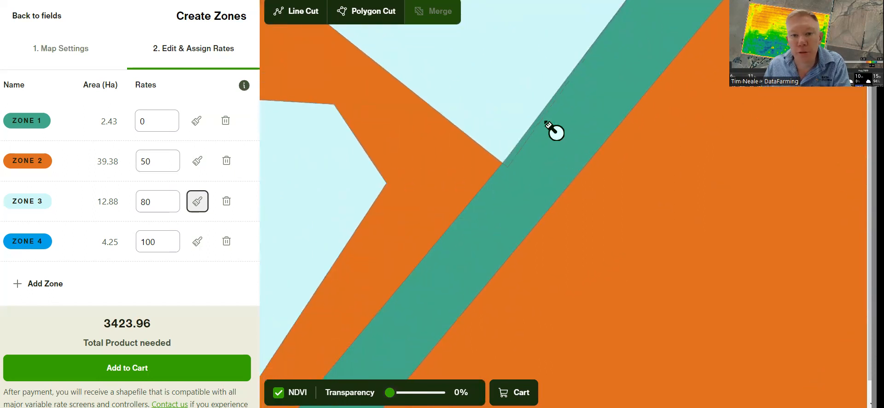
{"action": "scroll", "coordinate": [437, 271], "scroll_direction": "down", "scroll_amount": 2}
{"action": "scroll", "coordinate": [437, 275], "scroll_direction": "down", "scroll_amount": 5}
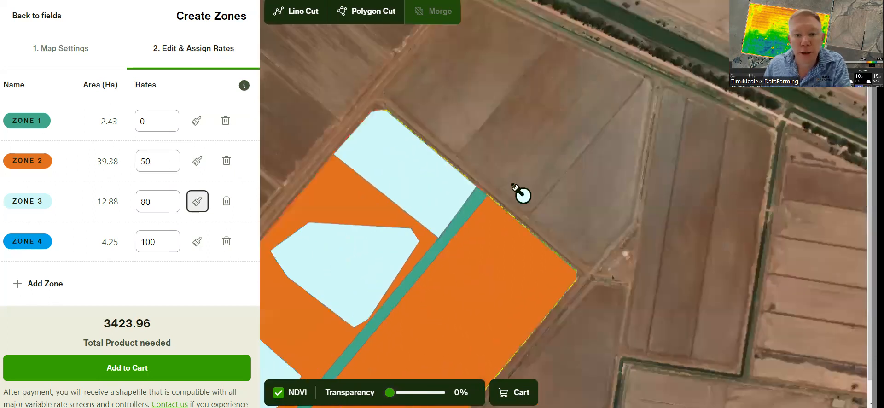
Add the finished four-zone map of the field to the cart
{"action": "scroll", "coordinate": [554, 244], "scroll_direction": "up", "scroll_amount": 1}
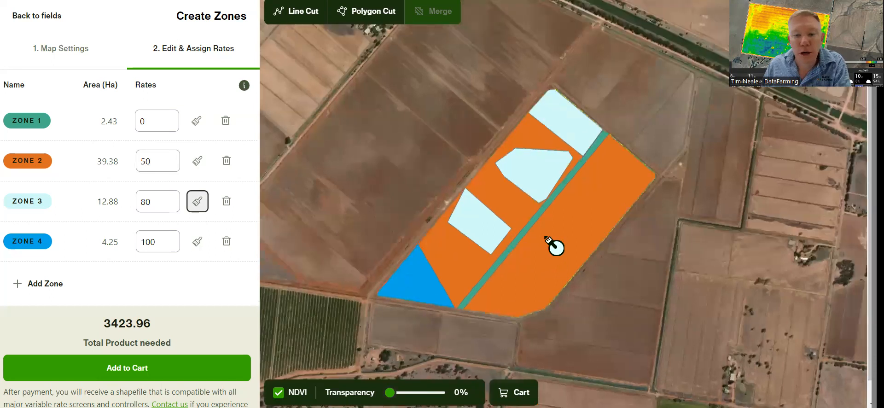
{"action": "scroll", "coordinate": [430, 239], "scroll_direction": "up", "scroll_amount": 4}
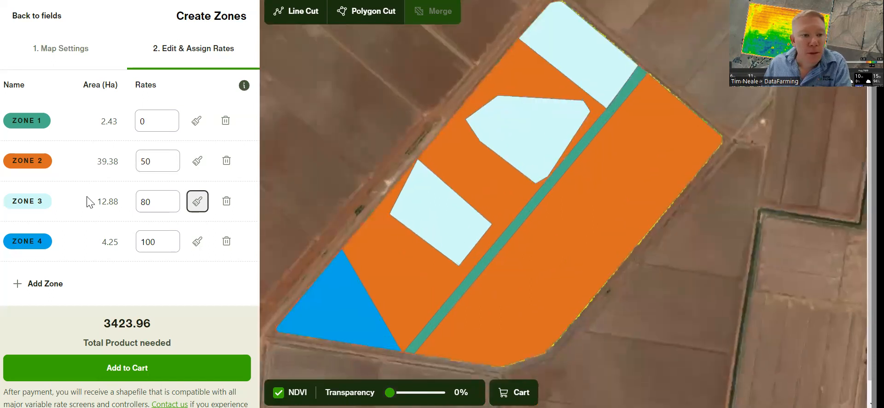
{"action": "left_click", "coordinate": [167, 368]}
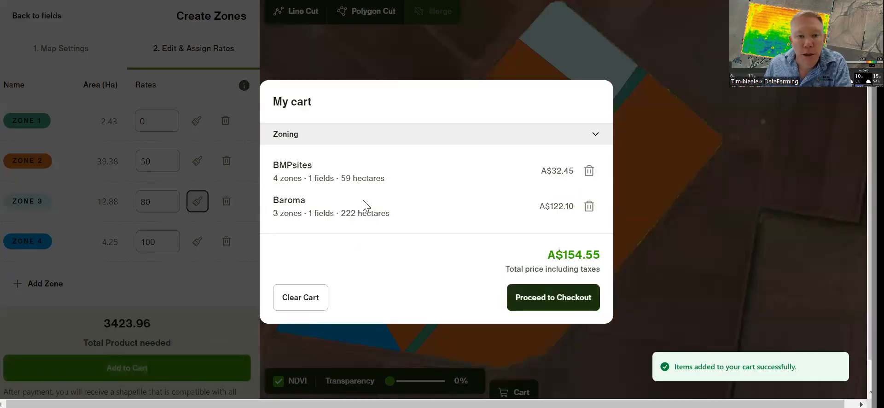
Remove the Baroma zoning item from the cart and proceed to checkout with only BMPsites
{"action": "left_click", "coordinate": [588, 207]}
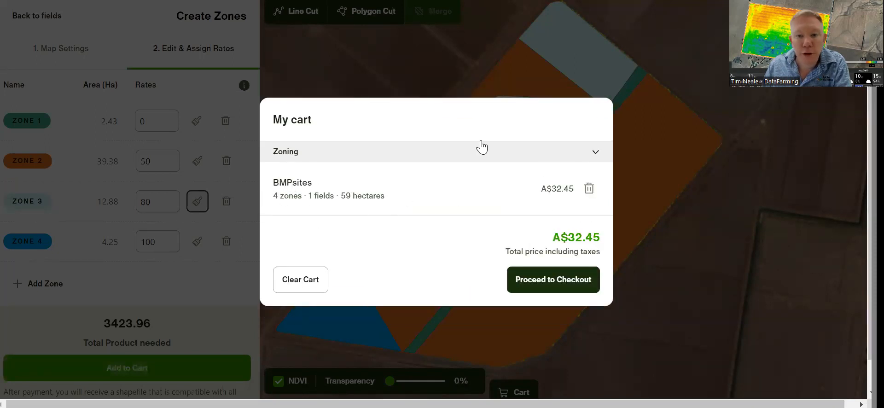
{"action": "left_click", "coordinate": [540, 285]}
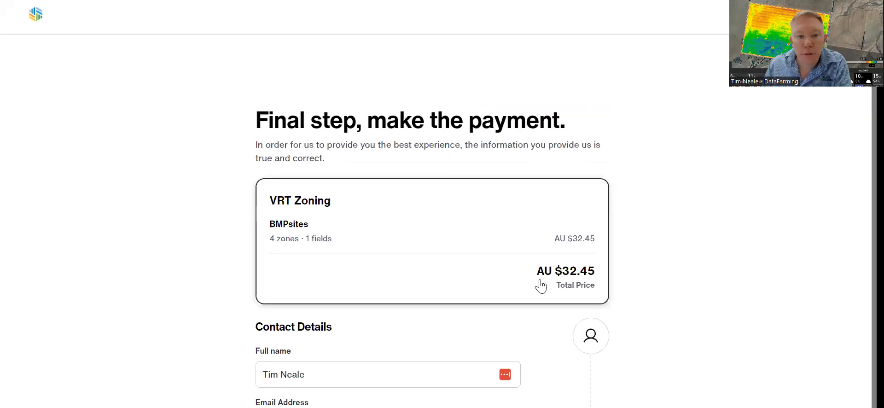
Choose Invoice as the payment method and review the prefilled billing details
{"action": "scroll", "coordinate": [540, 286], "scroll_direction": "down", "scroll_amount": 8}
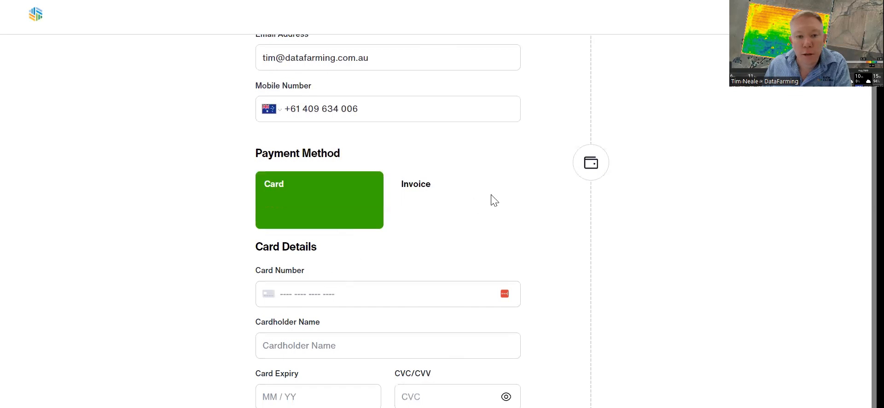
{"action": "left_click", "coordinate": [467, 192]}
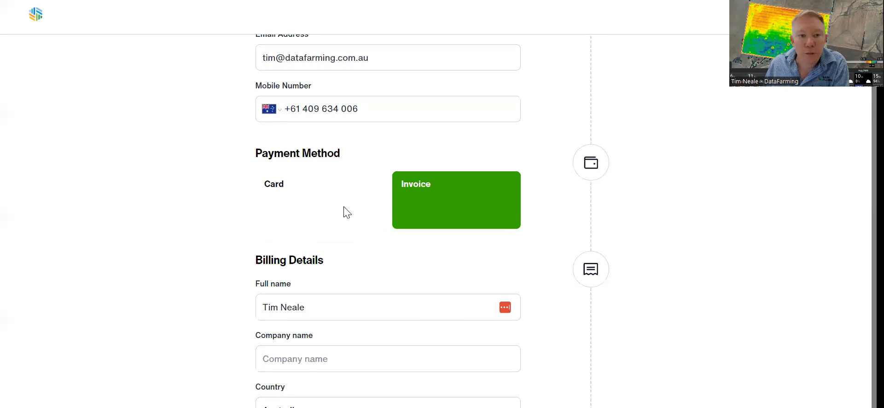
{"action": "scroll", "coordinate": [344, 212], "scroll_direction": "down", "scroll_amount": 6}
{"action": "scroll", "coordinate": [344, 206], "scroll_direction": "down", "scroll_amount": 2}
{"action": "scroll", "coordinate": [355, 153], "scroll_direction": "up", "scroll_amount": 6}
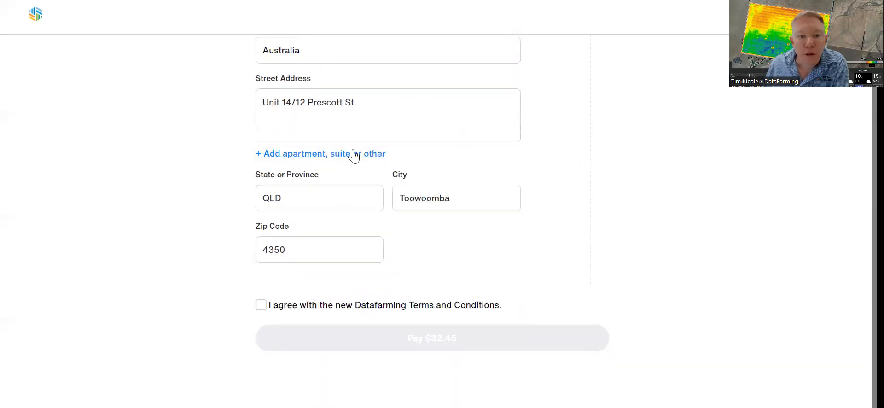
{"action": "scroll", "coordinate": [400, 249], "scroll_direction": "down", "scroll_amount": 4}
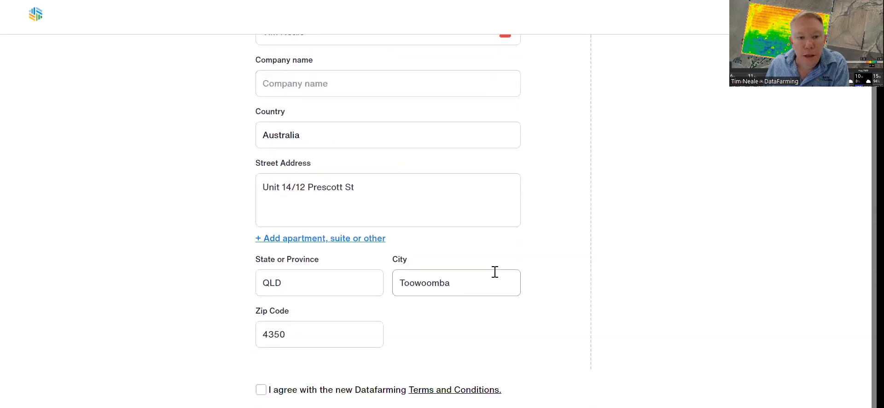
{"action": "scroll", "coordinate": [495, 271], "scroll_direction": "up", "scroll_amount": 2}
{"action": "scroll", "coordinate": [495, 272], "scroll_direction": "down", "scroll_amount": 4}
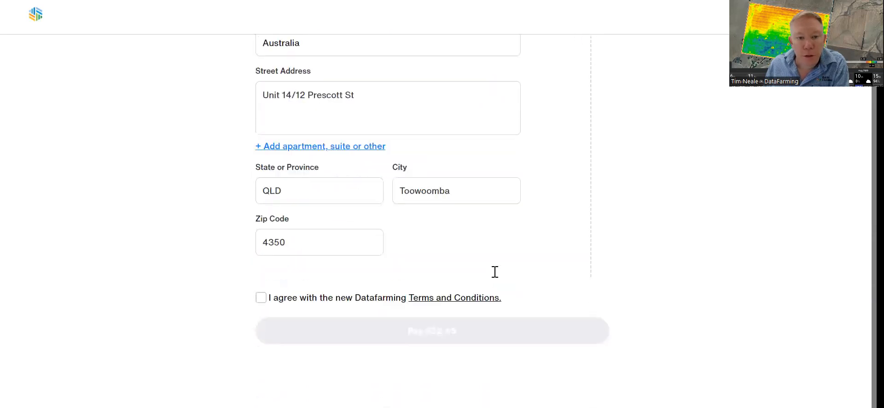
Agree to the Datafarming Terms and Conditions and submit the payment for the BMPsites zoning
{"action": "left_click", "coordinate": [260, 298]}
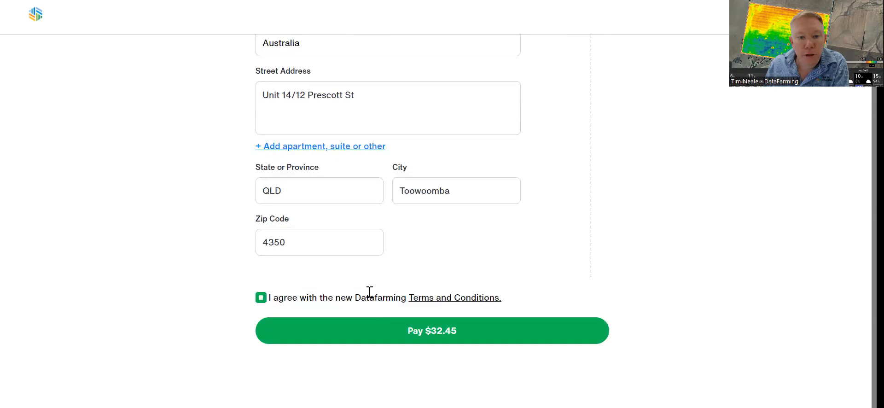
{"action": "scroll", "coordinate": [370, 292], "scroll_direction": "up", "scroll_amount": 4}
{"action": "scroll", "coordinate": [369, 292], "scroll_direction": "up", "scroll_amount": 6}
{"action": "scroll", "coordinate": [369, 296], "scroll_direction": "down", "scroll_amount": 10}
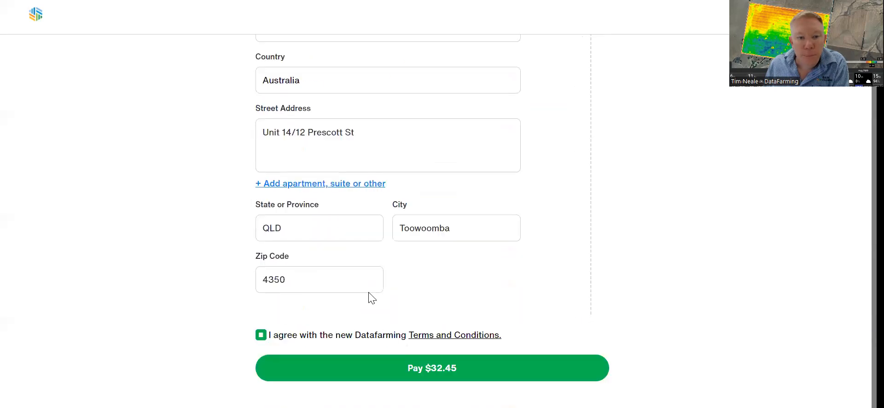
{"action": "left_click", "coordinate": [409, 335]}
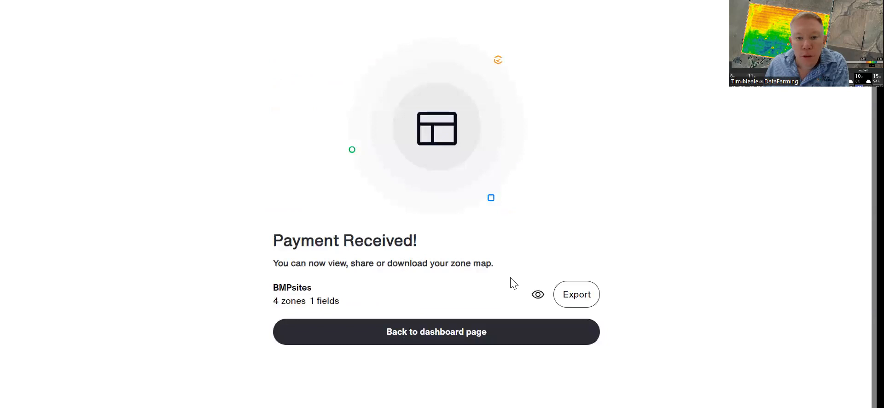
Export the purchased BMPsites zone map as Individual Fields and dismiss the virus-scan notification
{"action": "left_click", "coordinate": [582, 303]}
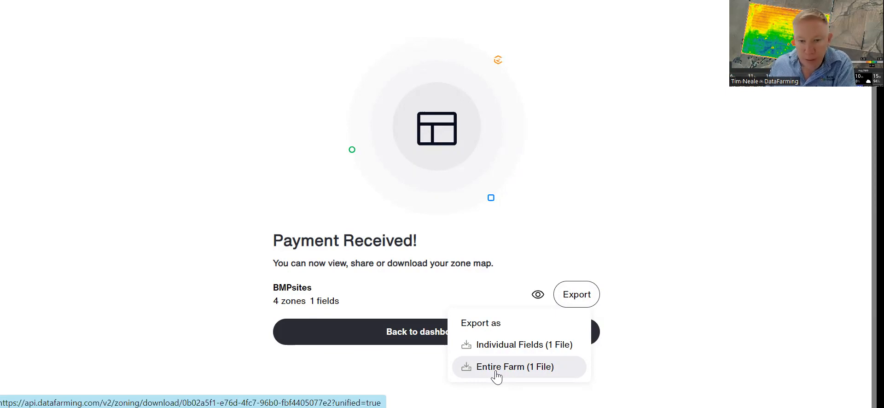
{"action": "left_click", "coordinate": [497, 347]}
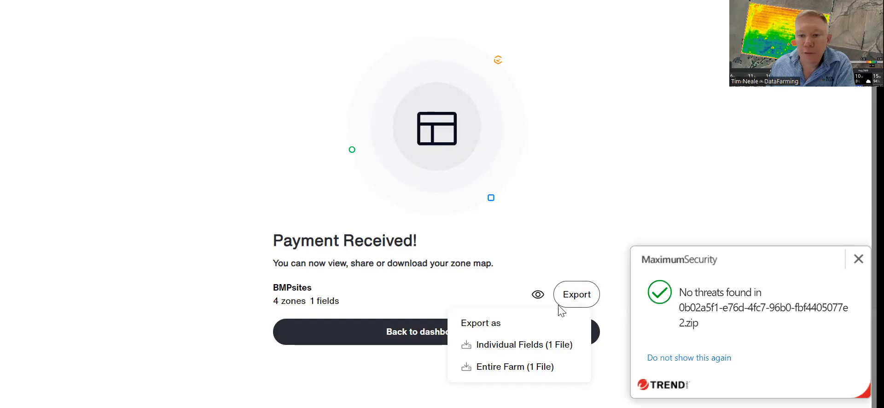
{"action": "left_click", "coordinate": [857, 258]}
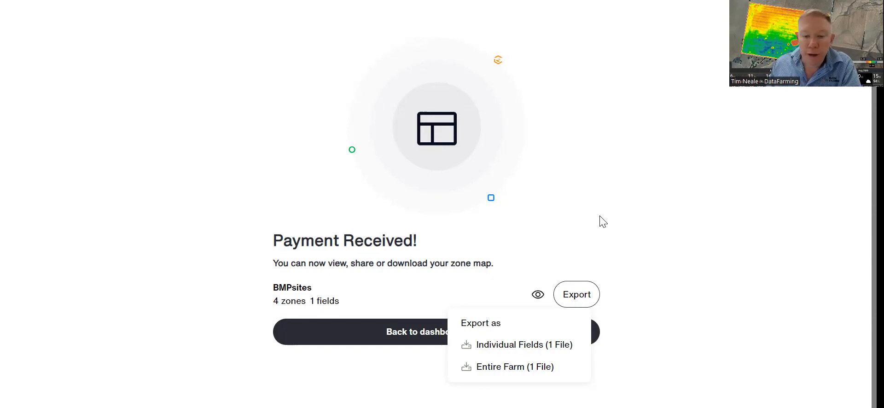
View the purchased BMPsites zone map and check the layer choices available for BMP_site2
{"action": "left_click", "coordinate": [536, 297]}
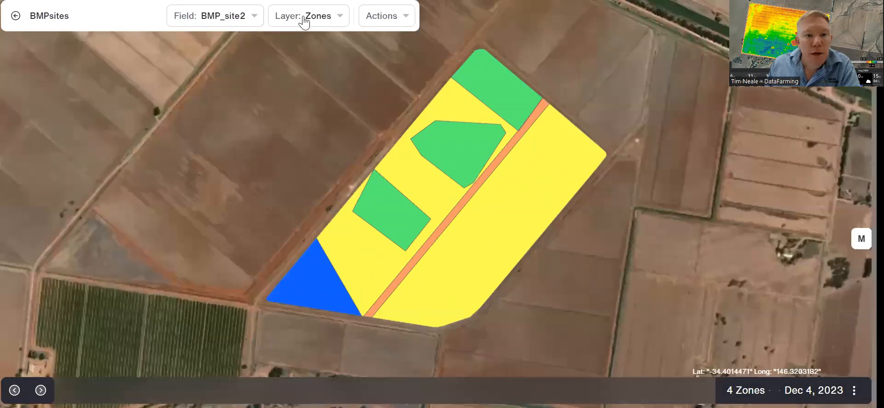
{"action": "left_click", "coordinate": [304, 21]}
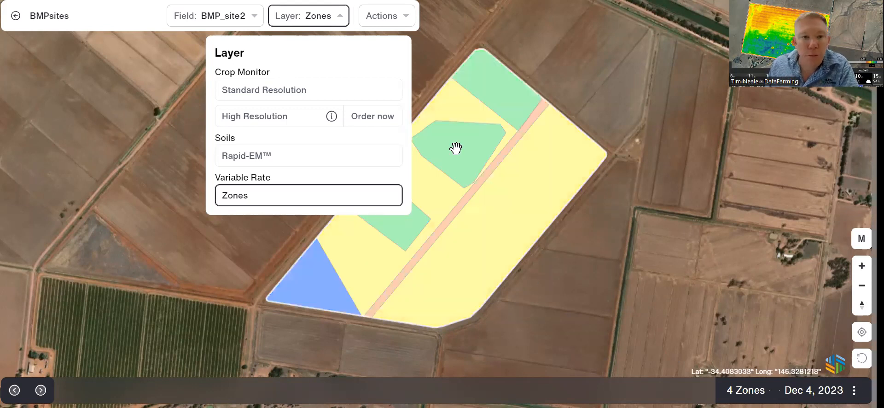
{"action": "left_click", "coordinate": [320, 22]}
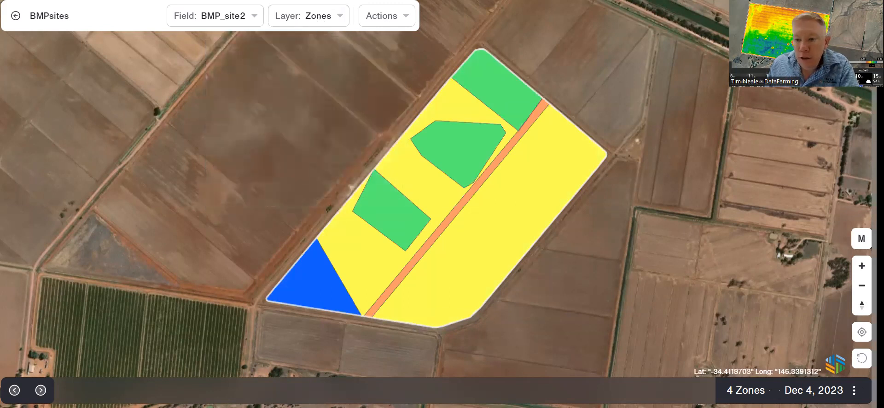
Adjust the rates of the Dec 4, 2023 zone map to 60 for Zone 2, 100 for Zone 3 and 120 for Zone 4
{"action": "left_click", "coordinate": [853, 390]}
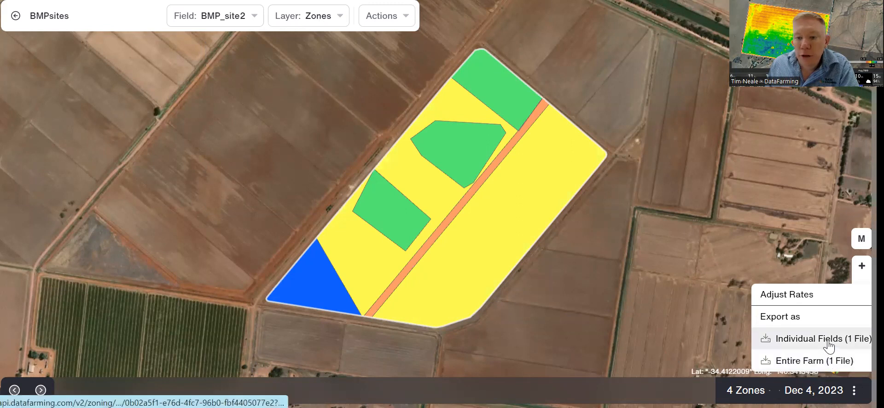
{"action": "left_click", "coordinate": [802, 298]}
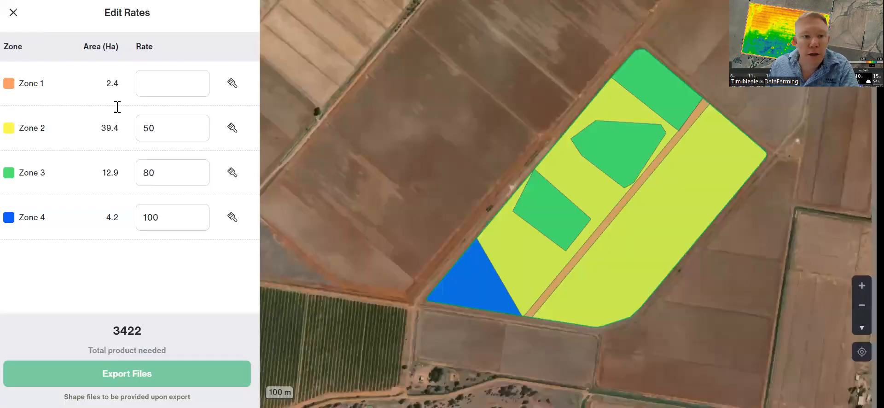
{"action": "left_click", "coordinate": [164, 81]}
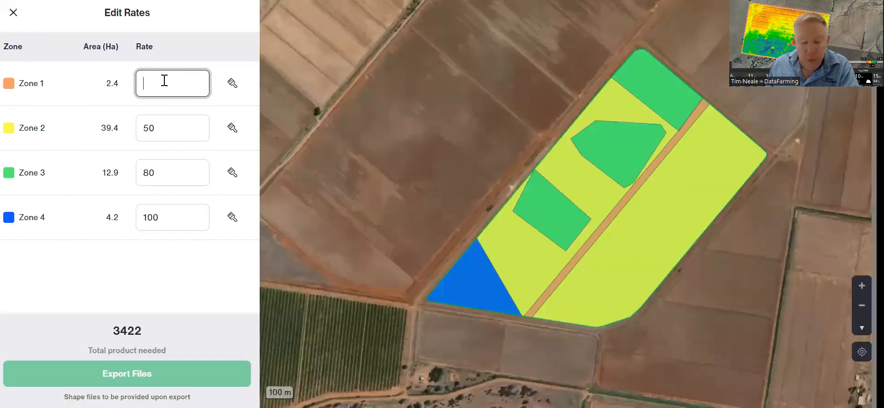
{"action": "left_click", "coordinate": [162, 127]}
{"action": "type", "text": "60"}
{"action": "left_click", "coordinate": [152, 165]}
{"action": "type", "text": "100"}
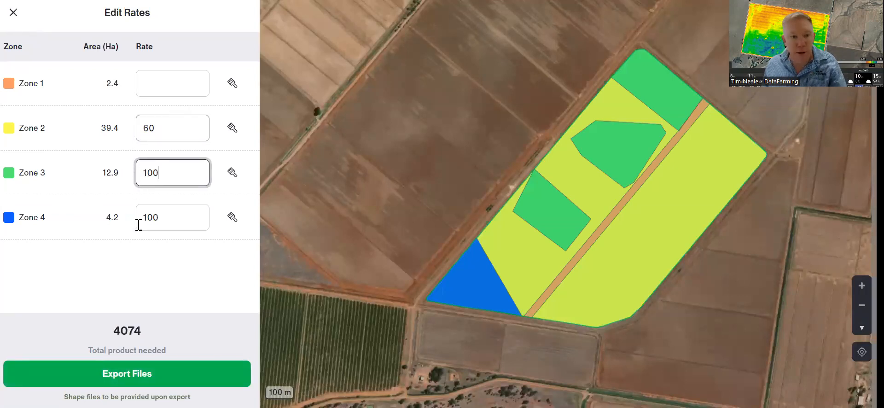
{"action": "left_click_drag", "start_coordinate": [158, 221], "coordinate": [150, 221]}
{"action": "type", "text": "20"}
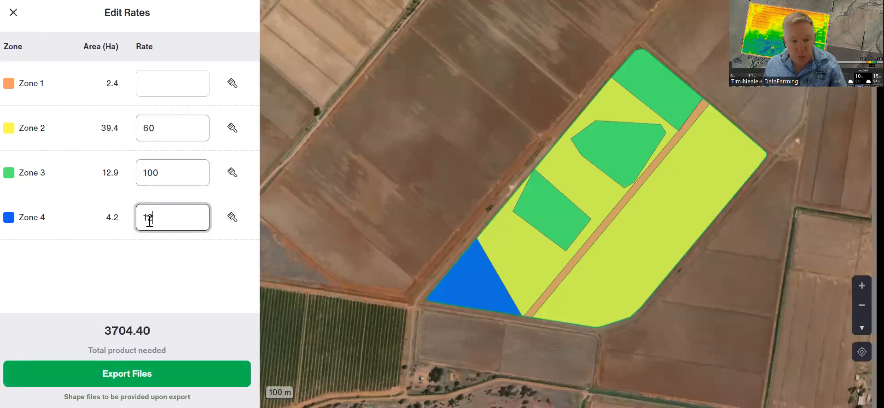
Export the zone files with the adjusted rates and return to the BMP_site2 zone map
{"action": "left_click", "coordinate": [157, 372]}
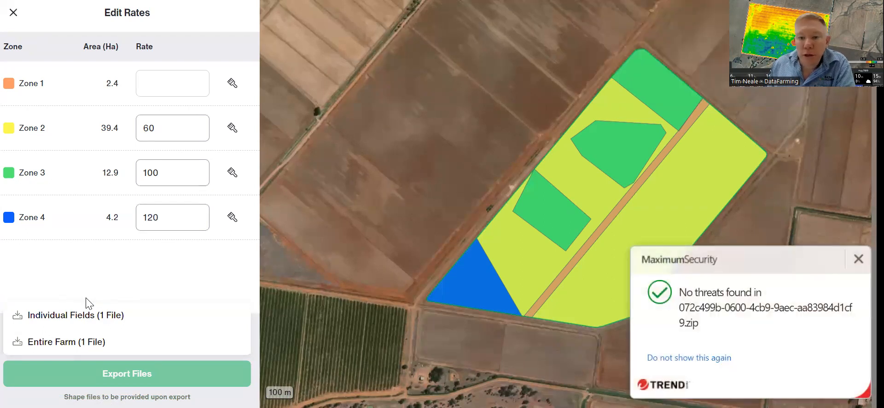
{"action": "left_click", "coordinate": [858, 258]}
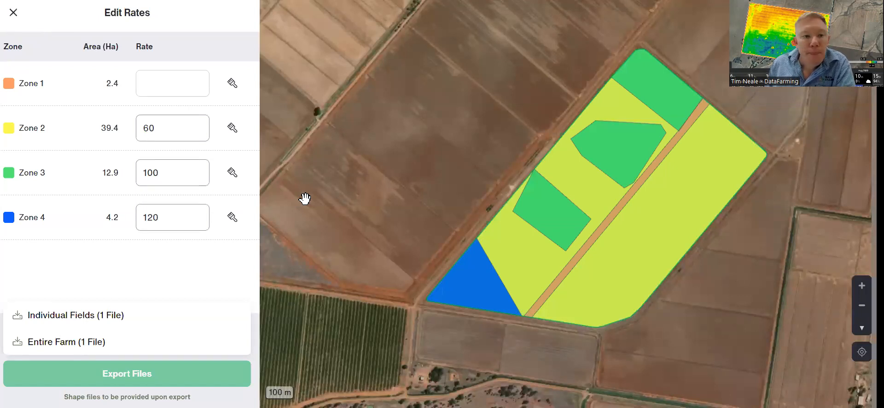
{"action": "left_click", "coordinate": [13, 13]}
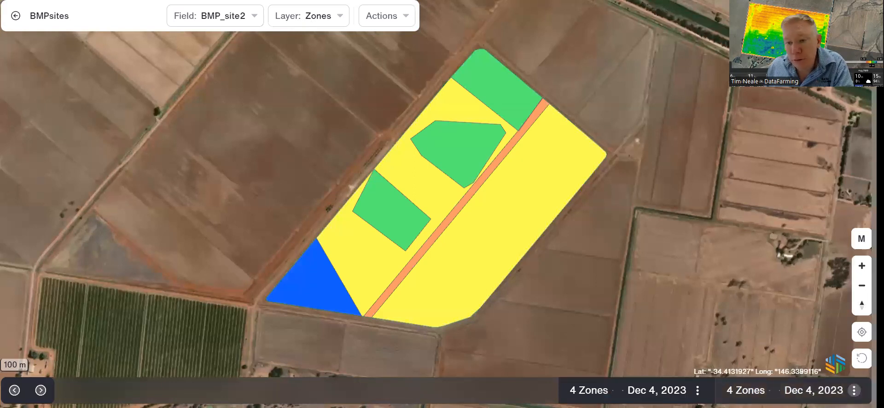
Show the rate-adjustment and export options of the selected Dec 4, 2023 zone map
{"action": "left_click", "coordinate": [854, 389]}
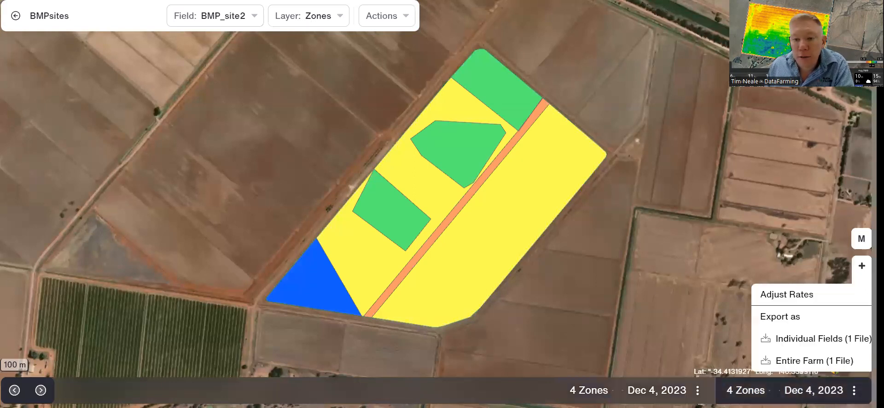
{"action": "left_click", "coordinate": [853, 390]}
{"action": "left_click", "coordinate": [854, 390]}
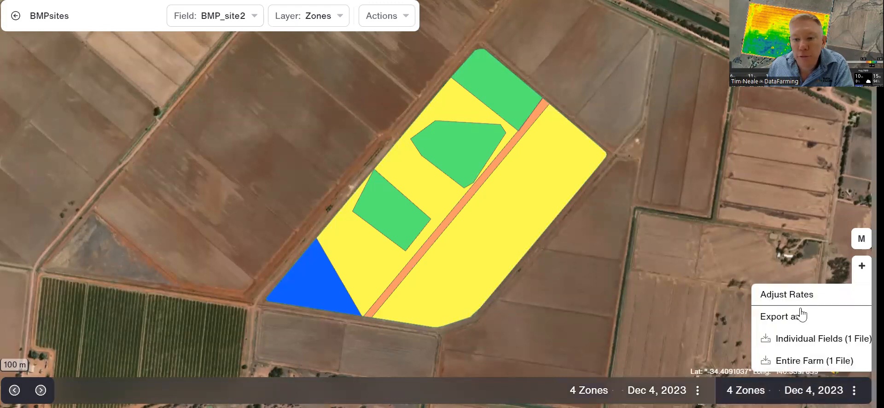